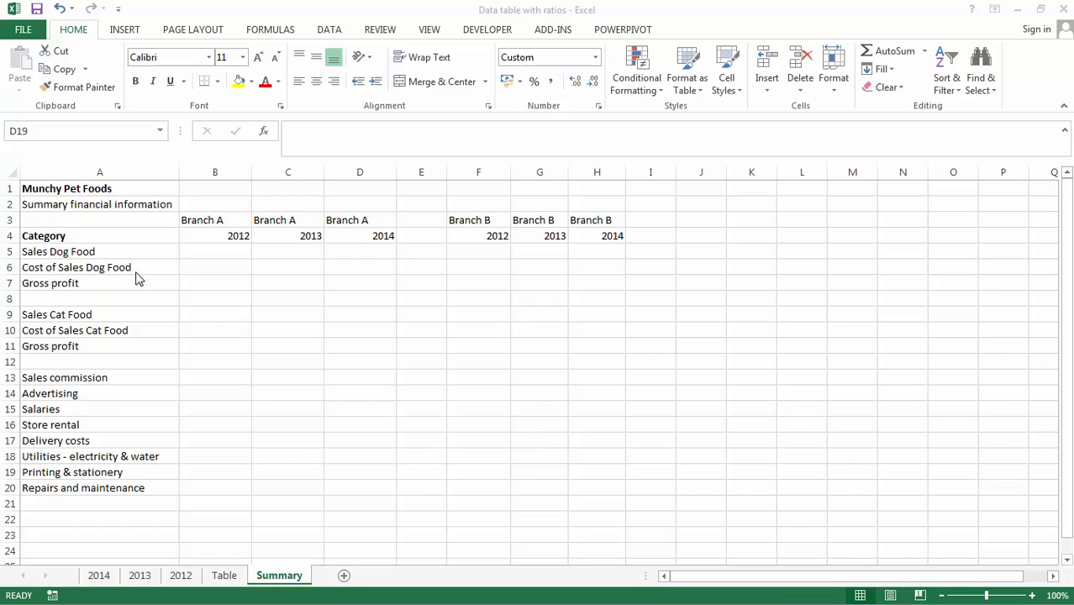
Step: Open the Table sheet and examine its 2012–2014 account figures and their SUMIF formulas down to the last rows
click(229, 582)
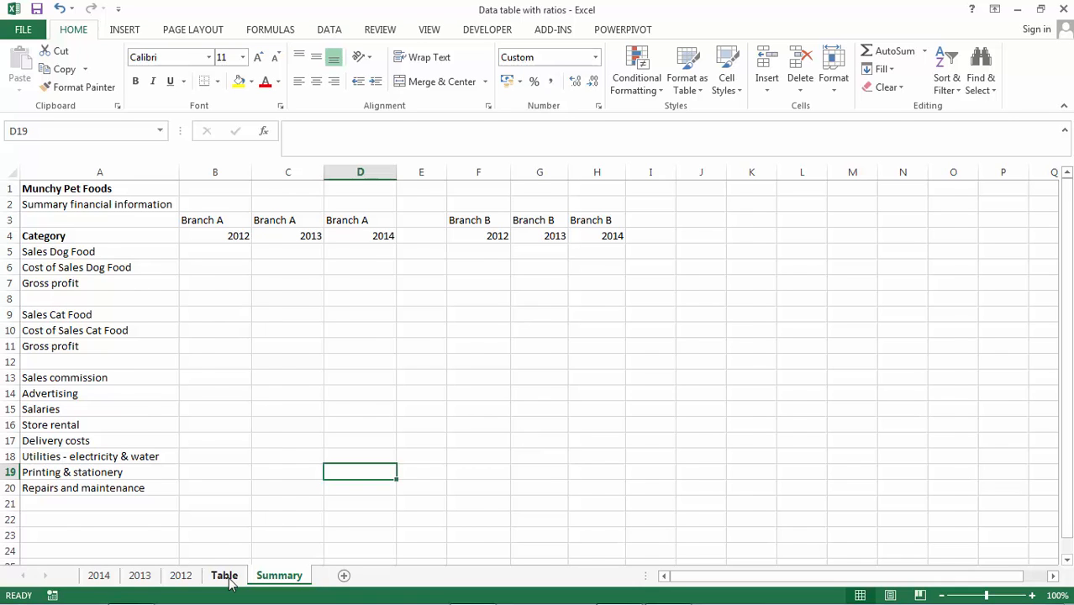
click(229, 578)
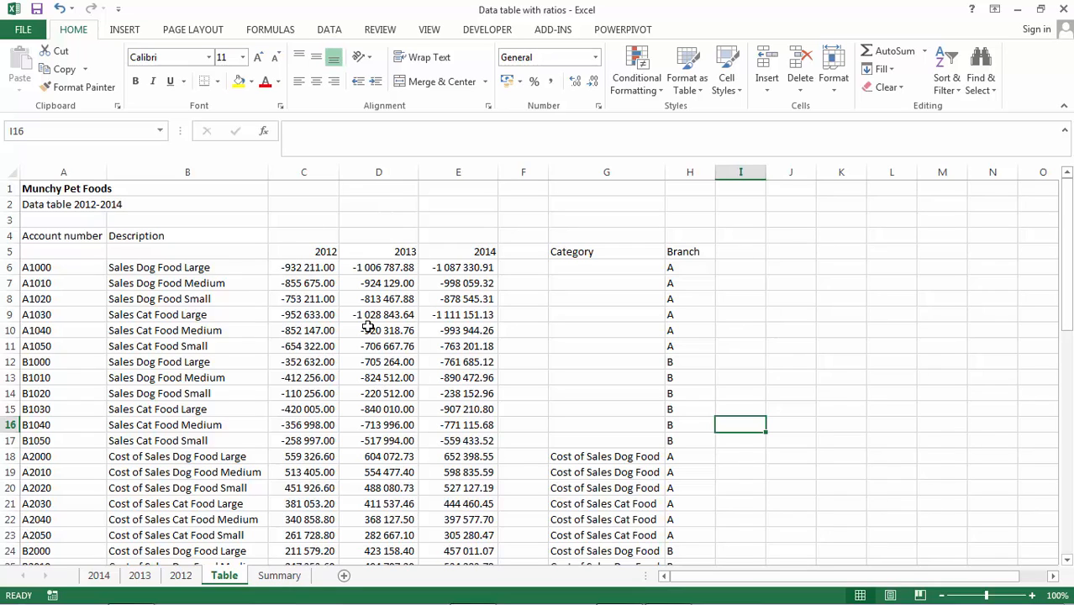
click(382, 457)
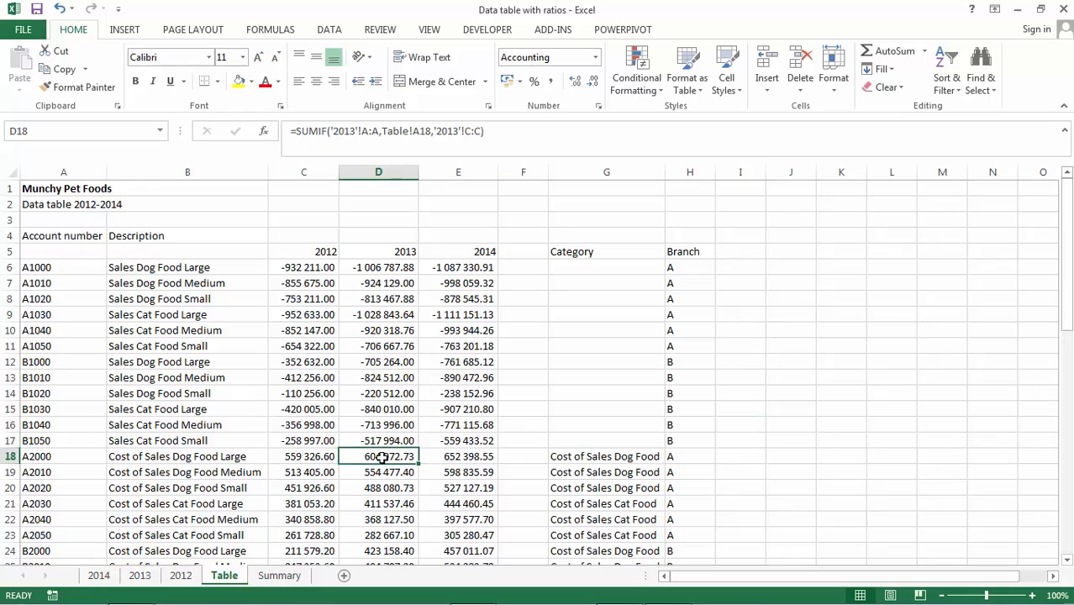
key(Down)
key(Down)
key(Down)
key(Down)
key(Down)
key(Down)
key(Down)
key(Down)
key(Down)
key(Down)
key(Down)
key(Down)
key(Down)
key(Down)
key(Down)
key(Down)
key(Down)
key(Down)
key(Down)
key(Down)
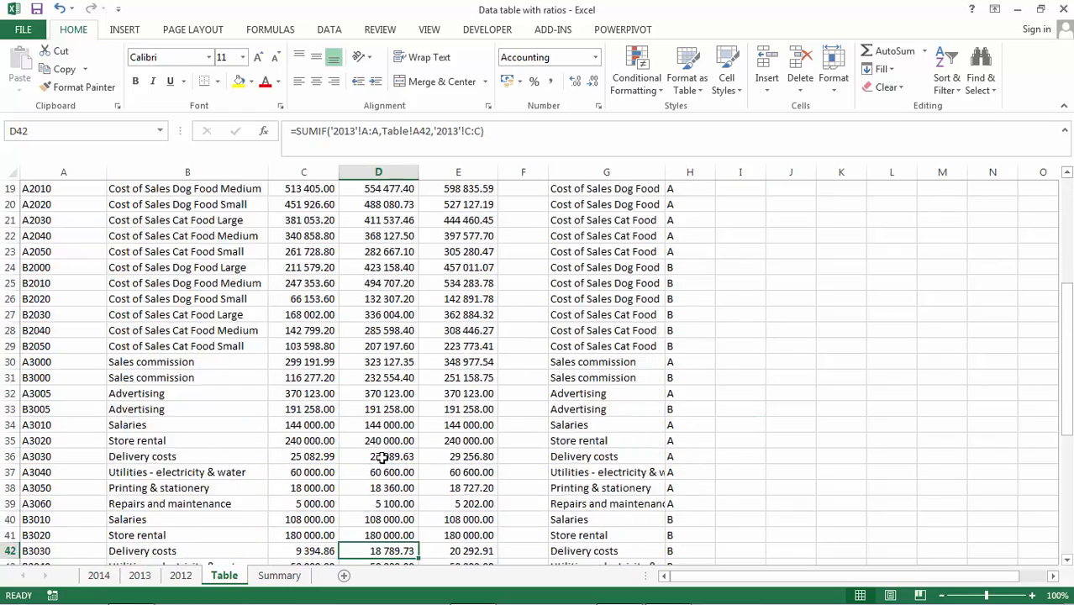
key(Down)
key(Down)
key(Down)
key(Down)
key(Up)
key(Up)
key(Up)
key(Up)
key(Up)
key(Up)
key(Up)
key(Up)
key(Up)
key(Up)
key(Up)
key(Up)
key(Up)
key(Up)
key(Up)
Step: Copy the 2012–2014 SUMIF formulas from the last Repairs and maintenance row (C45:E45) into rows 50 to 57, Inventory through Bank
key(Left)
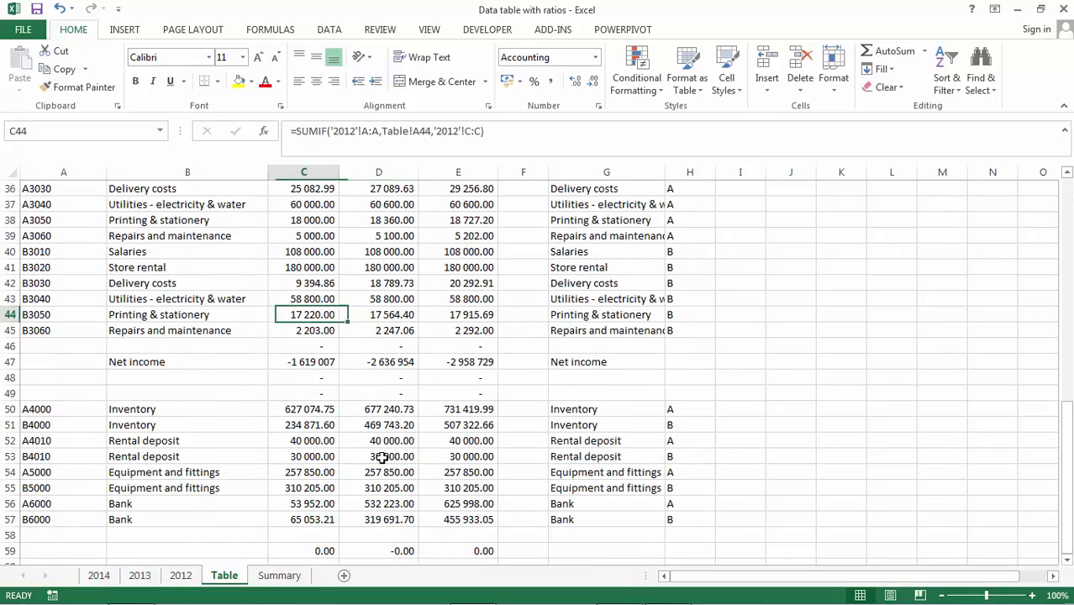
key(Down)
key(shift+Right)
key(shift+Right)
key(ctrl+c)
key(Down)
key(Down)
key(Down)
key(Down)
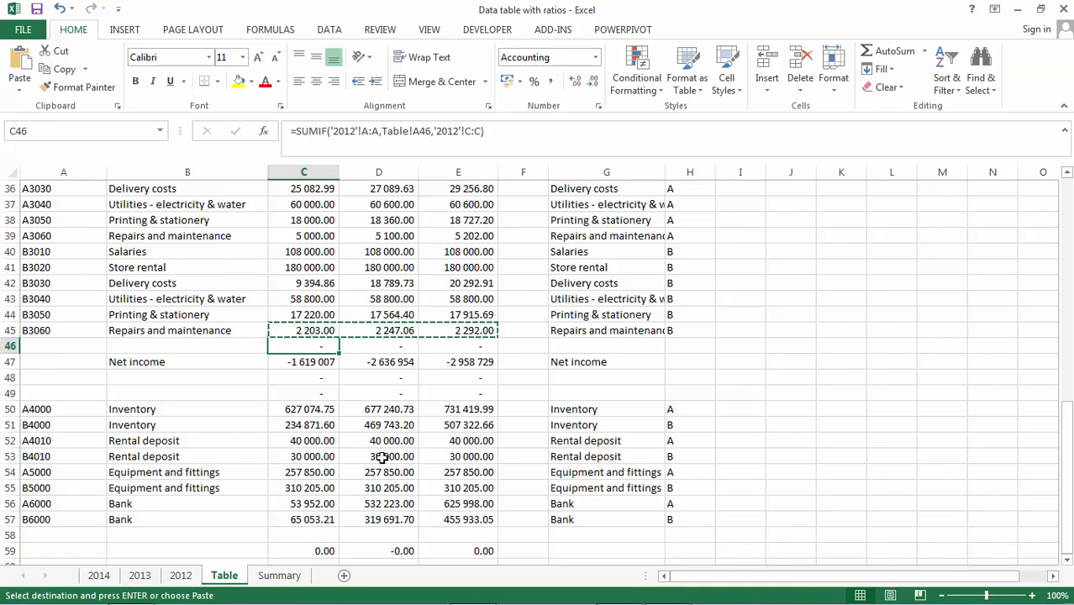
key(Down)
key(Return)
key(ctrl+c)
key(shift+Down)
key(shift+Down)
key(shift+Down)
key(shift+Down)
key(shift+Down)
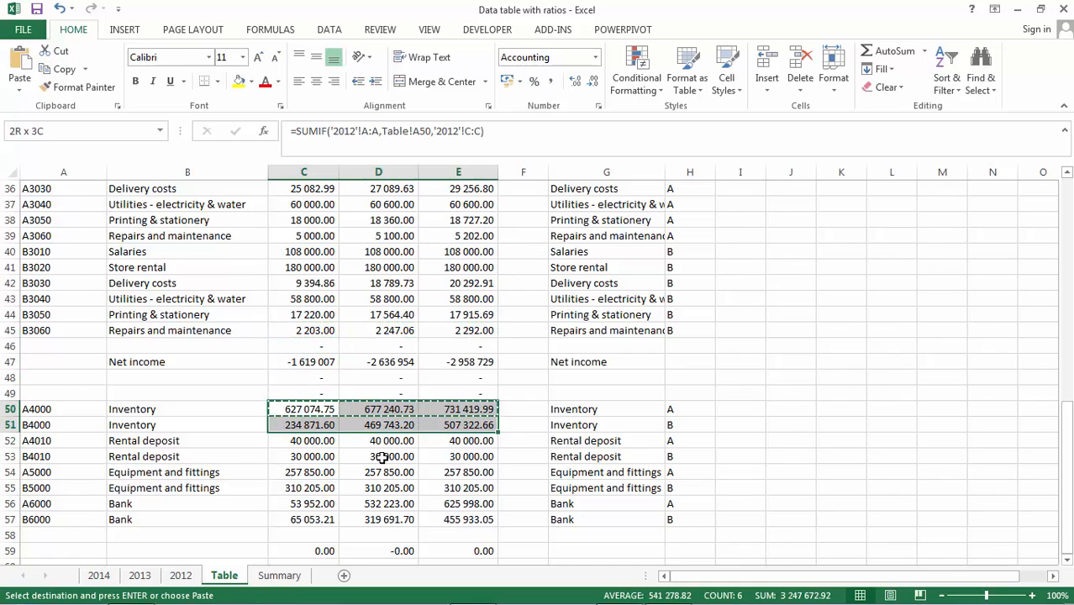
key(shift+Down)
key(shift+Down)
key(Return)
Step: Look back over the yearly account figures up to the heading rows of the data table
key(Up)
key(Up)
key(Up)
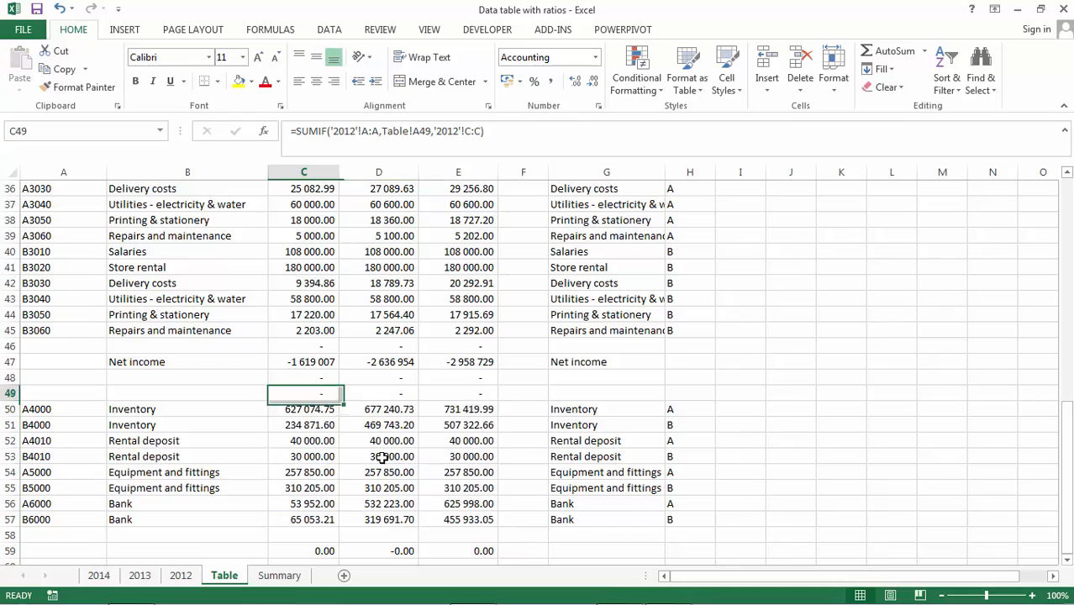
key(Up)
key(Up)
key(Up)
key(Up)
key(Up)
key(Up)
key(Up)
key(Up)
key(Up)
key(Up)
key(Up)
key(Up)
key(Up)
key(Up)
key(Up)
key(Up)
key(Up)
key(Up)
key(Up)
key(Up)
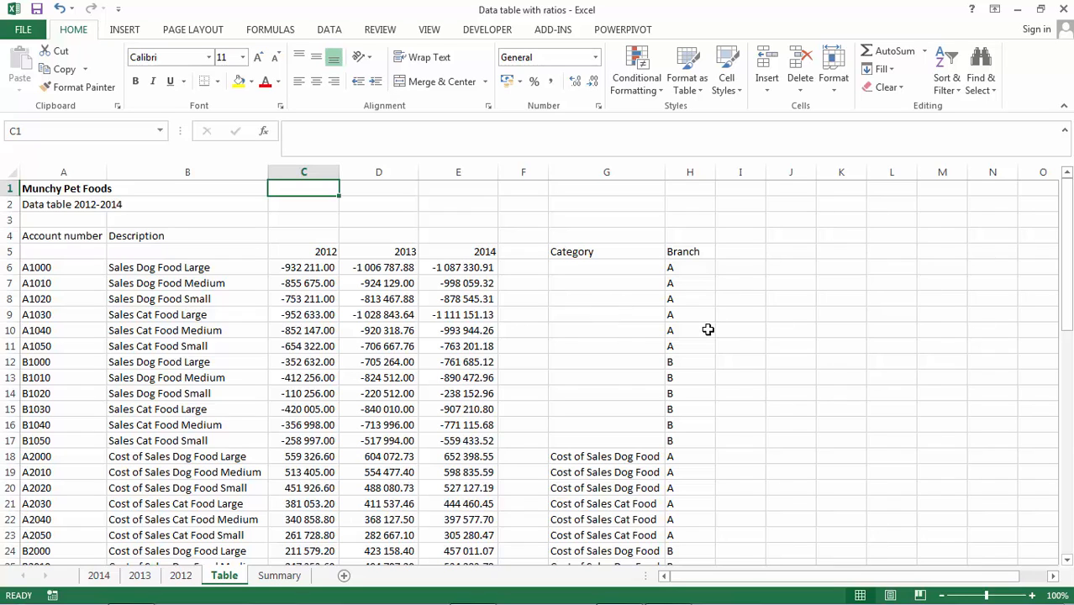
Step: Compare the Printing & stationery category in the Summary sheet with its entry in the Table sheet's Category column
click(280, 577)
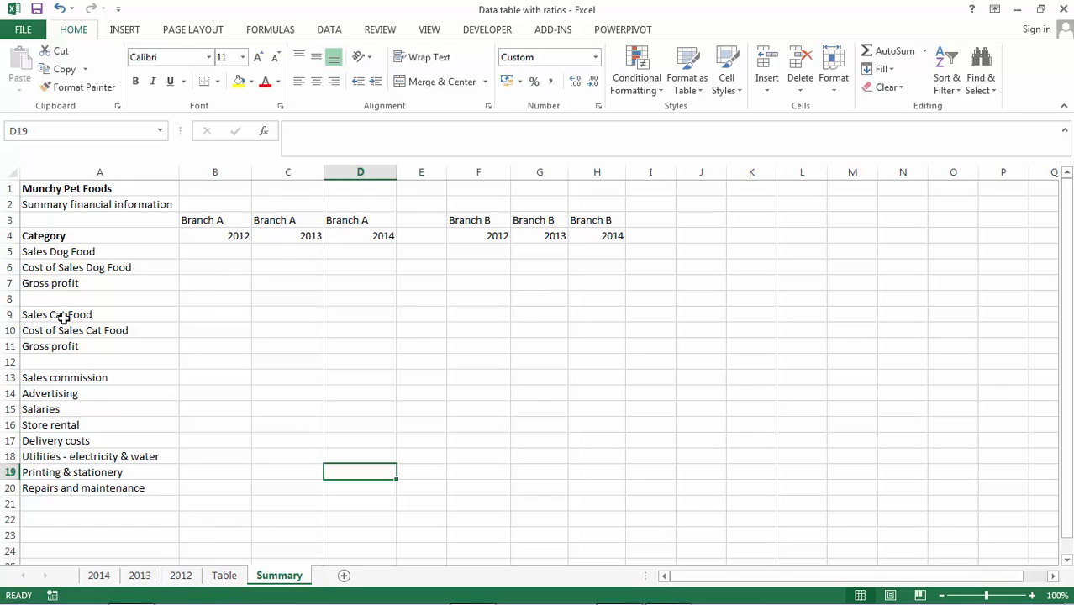
click(65, 255)
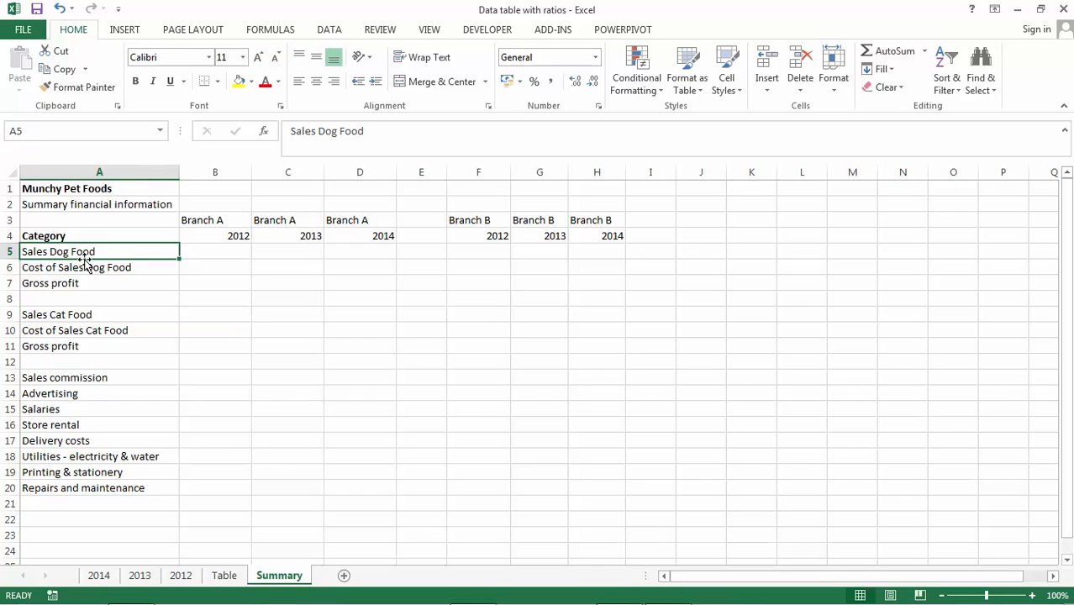
click(173, 474)
key(ctrl+c)
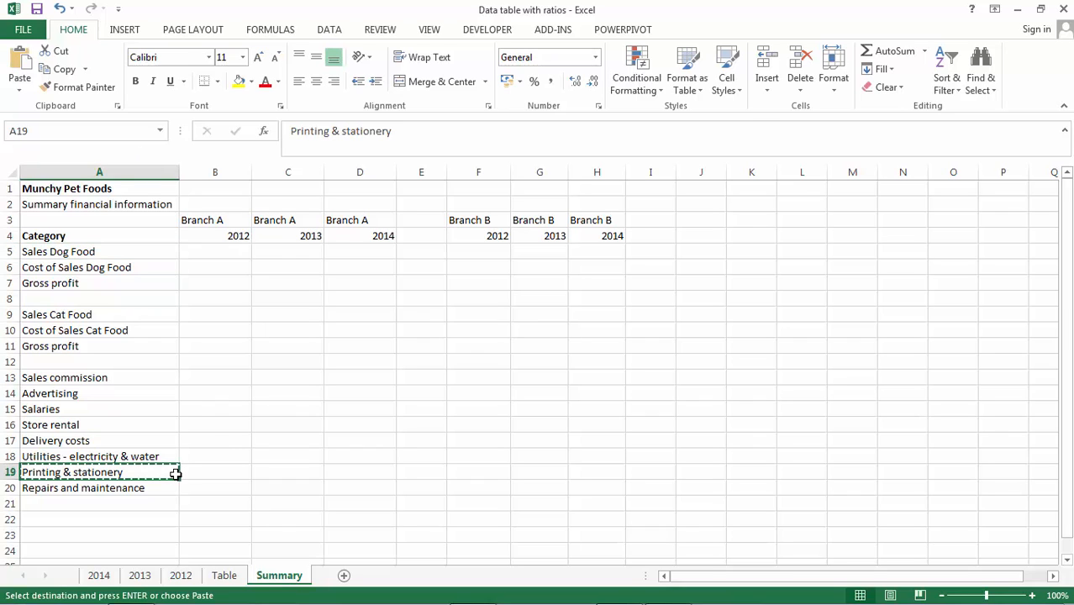
click(235, 573)
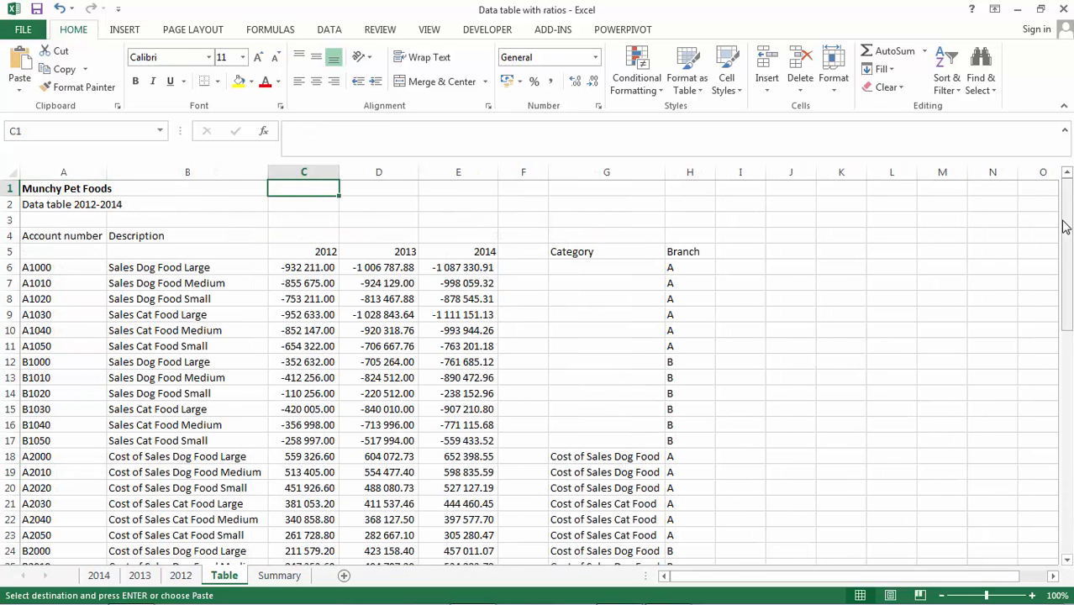
drag(1064, 223, 1066, 413)
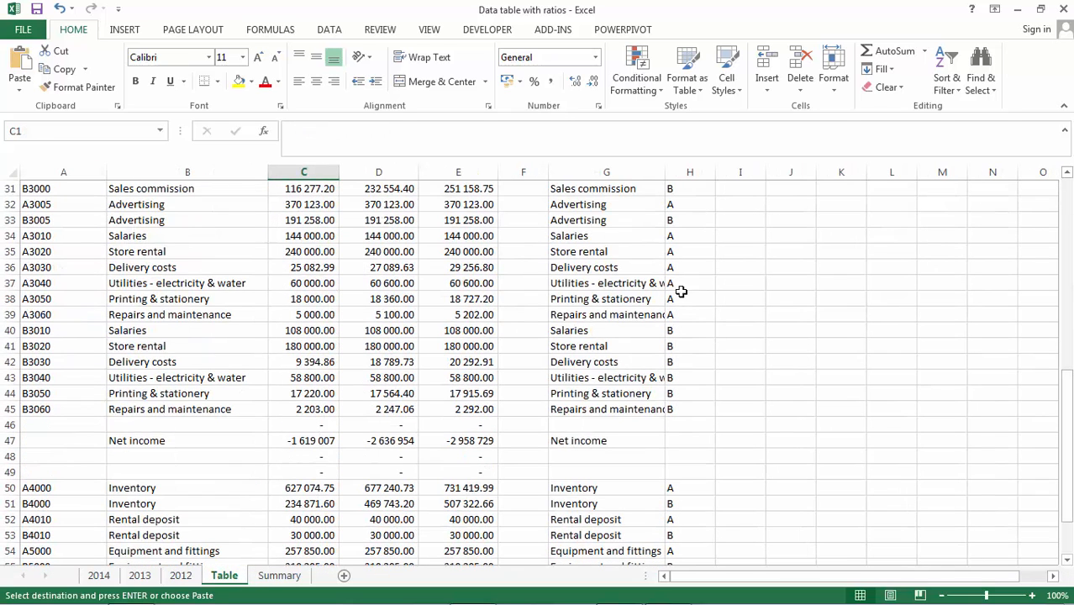
click(632, 298)
key(Escape)
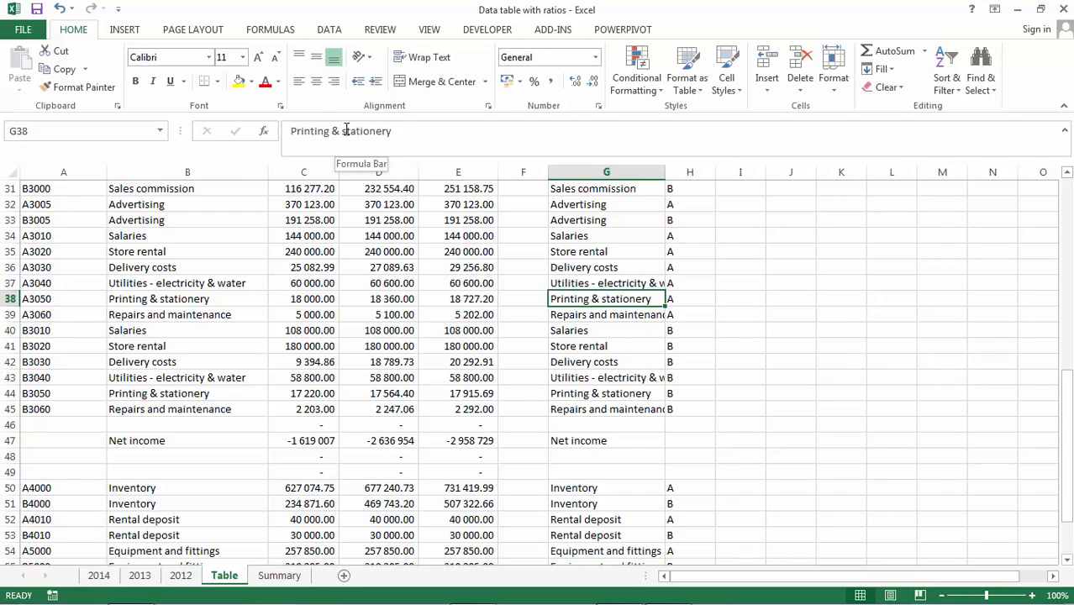
click(279, 577)
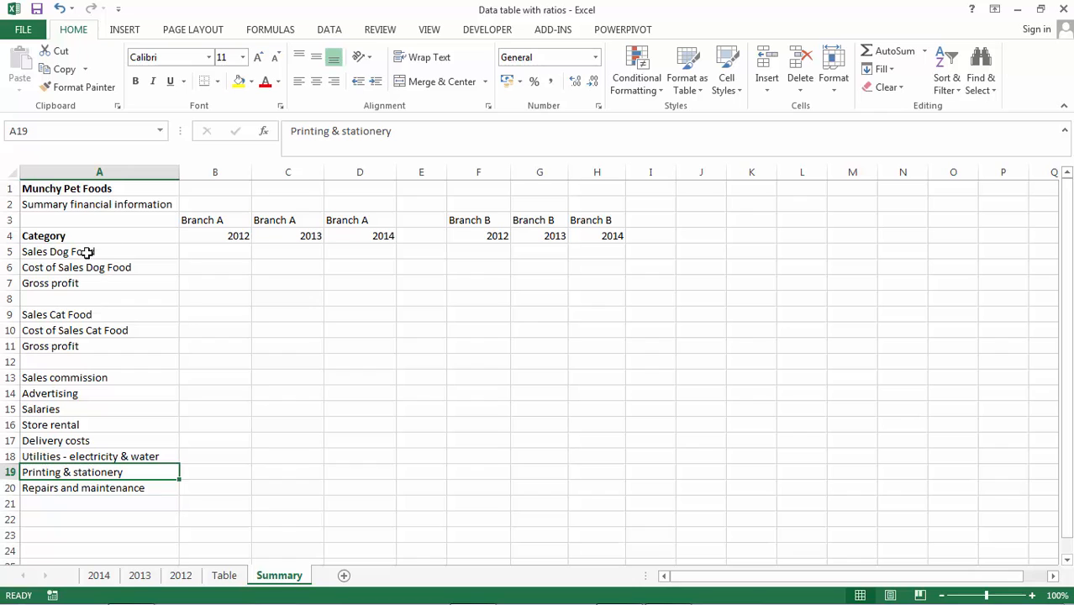
click(224, 577)
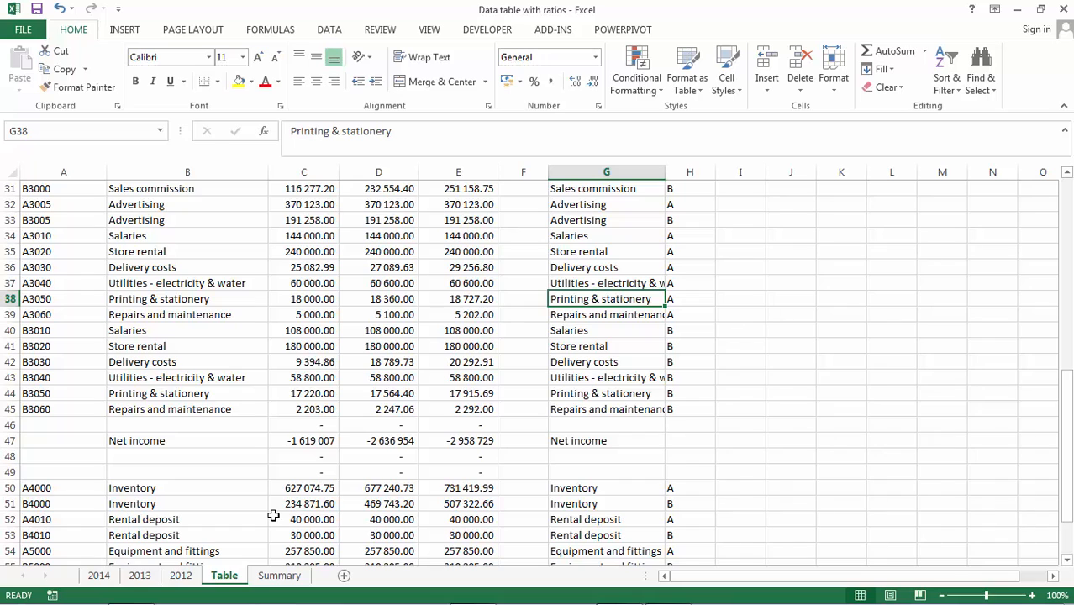
Step: Copy the Sales Dog Food category from the Summary sheet into the Table sheet's Category cells G6:G8 for branch A
click(279, 576)
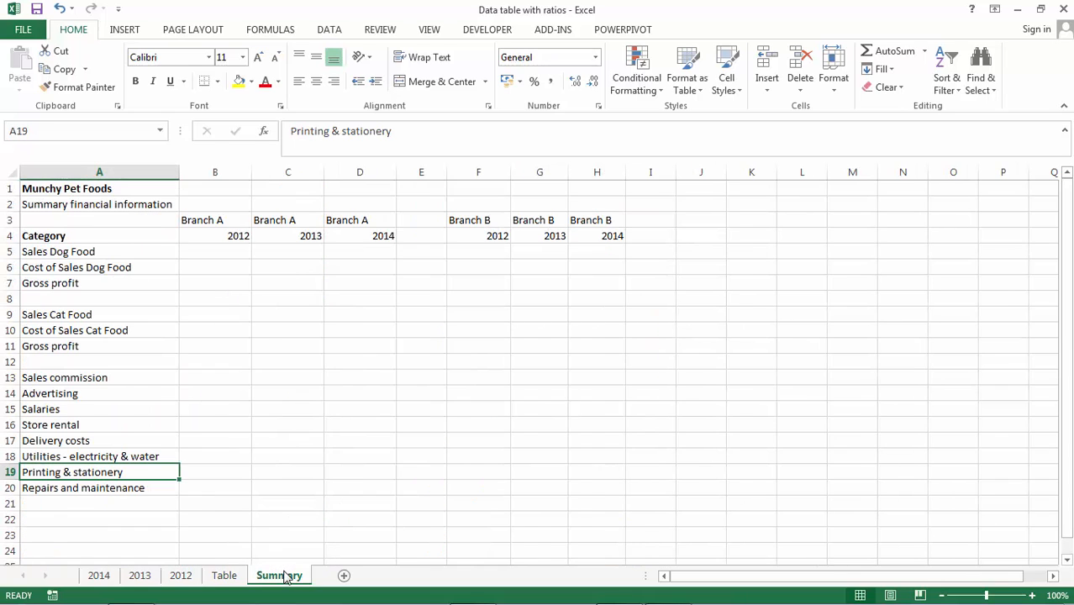
click(132, 253)
key(ctrl+c)
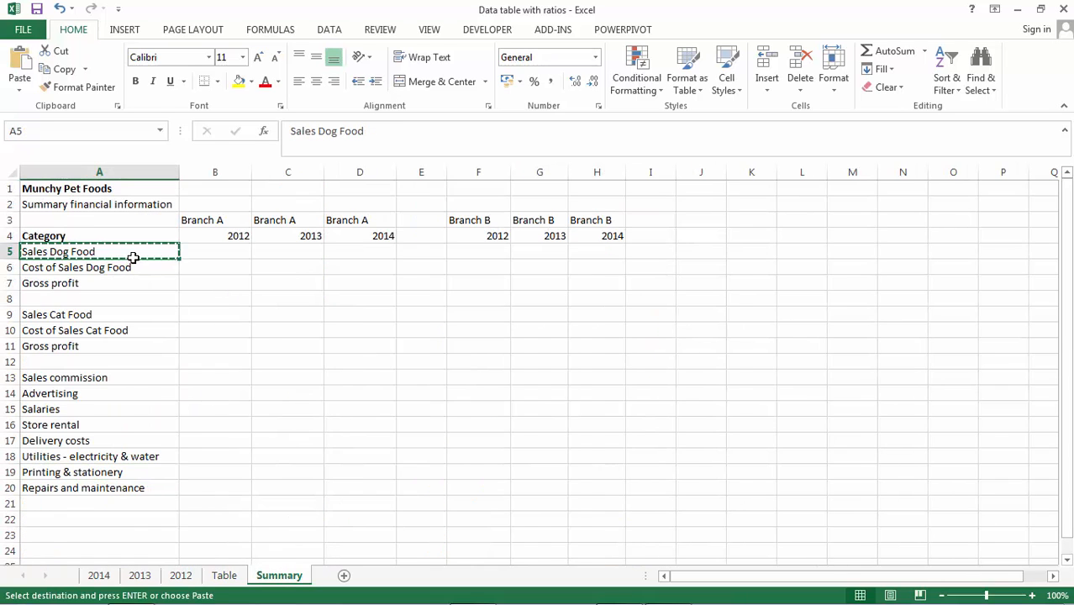
click(227, 576)
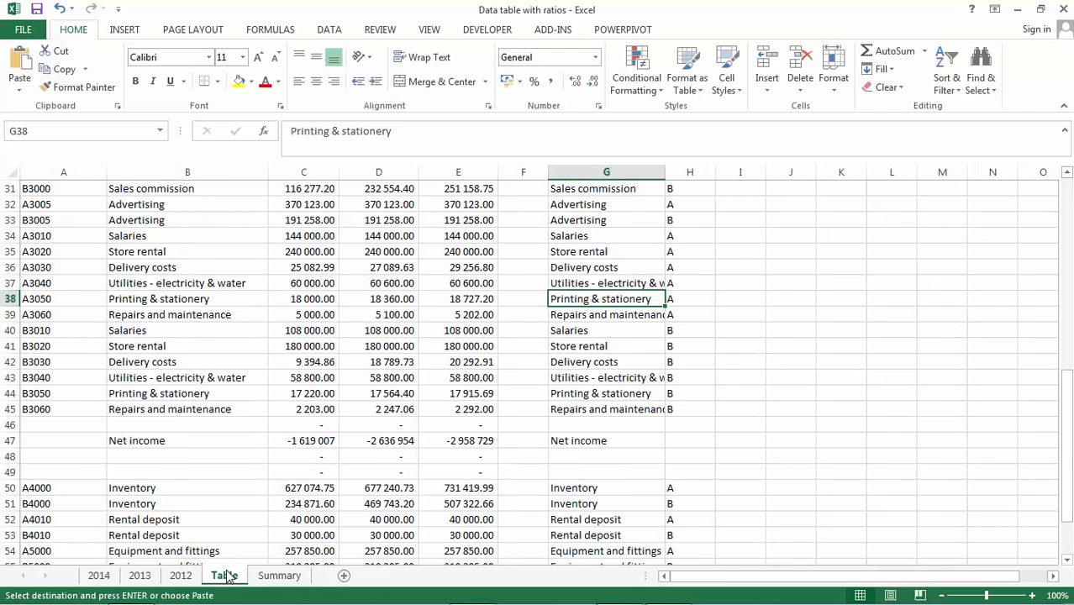
drag(1068, 450, 1061, 213)
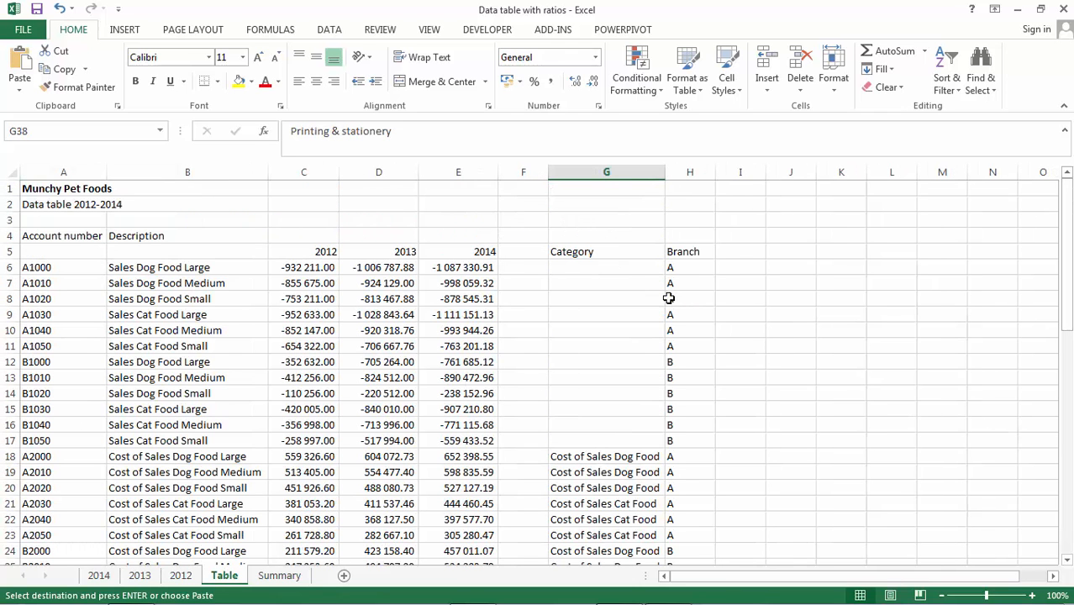
click(621, 267)
key(Return)
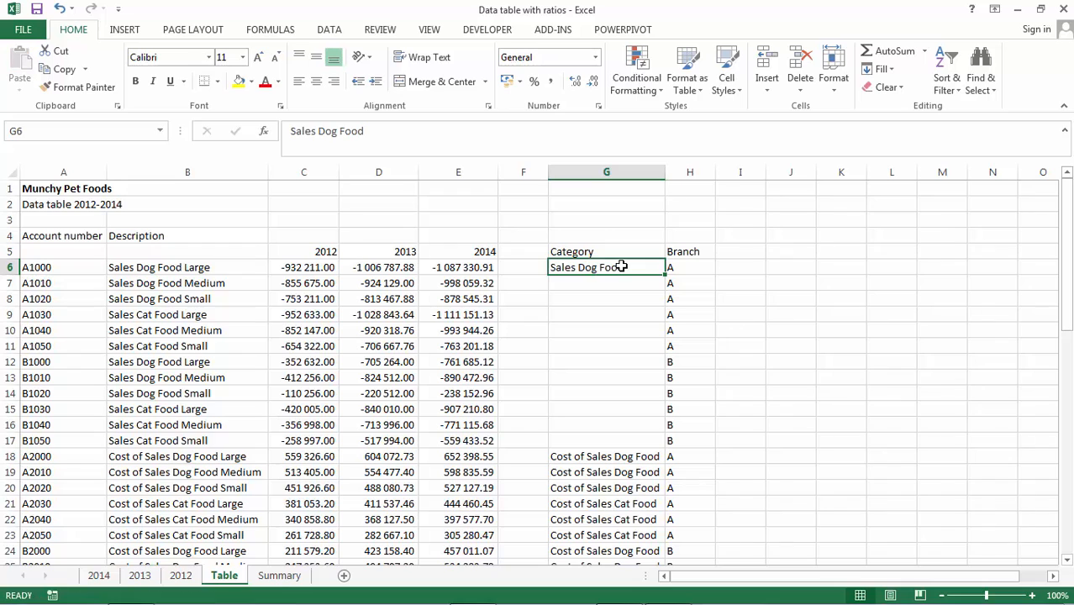
key(ctrl+c)
key(shift+Down)
key(shift+Down)
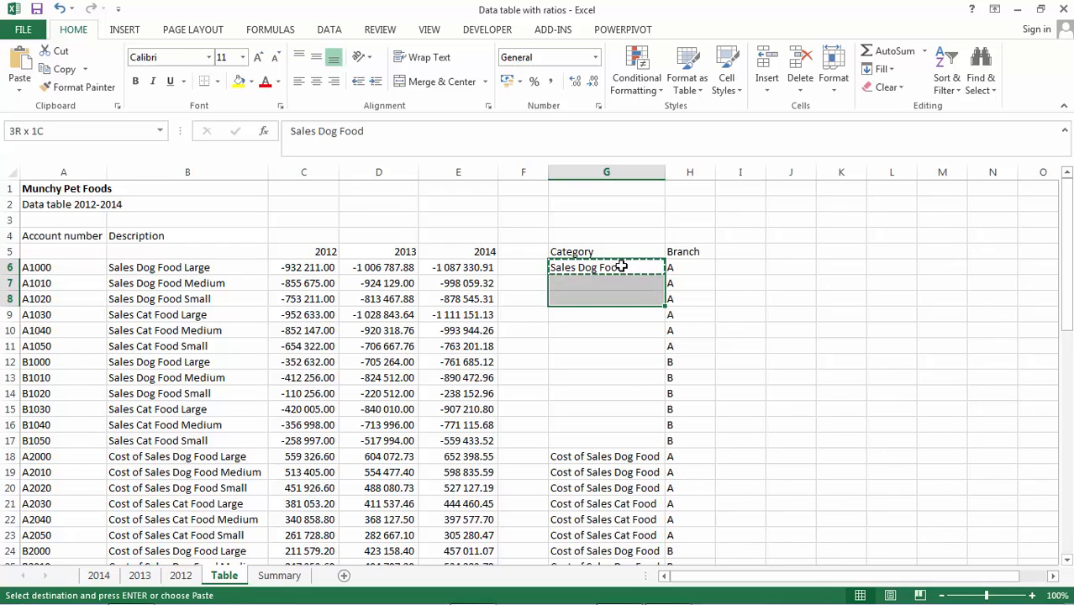
key(Return)
Step: Copy the three Sales Dog Food category cells to G12:G14 for the branch B dog food sales accounts
key(ctrl+c)
key(Down)
key(Down)
key(Down)
key(Down)
key(Down)
key(Down)
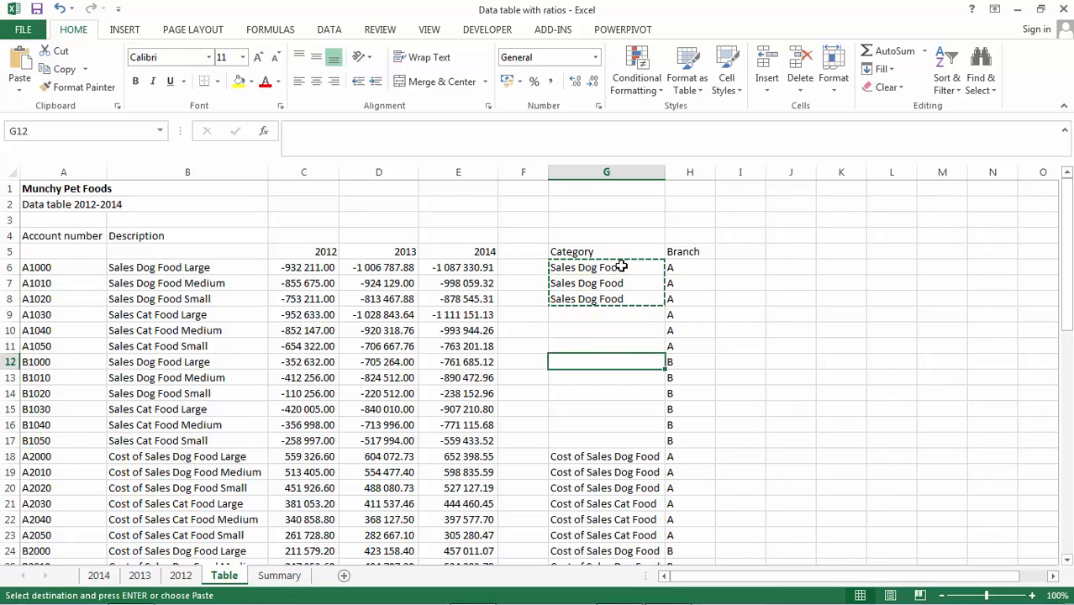
key(shift+Down)
key(shift+Down)
key(Return)
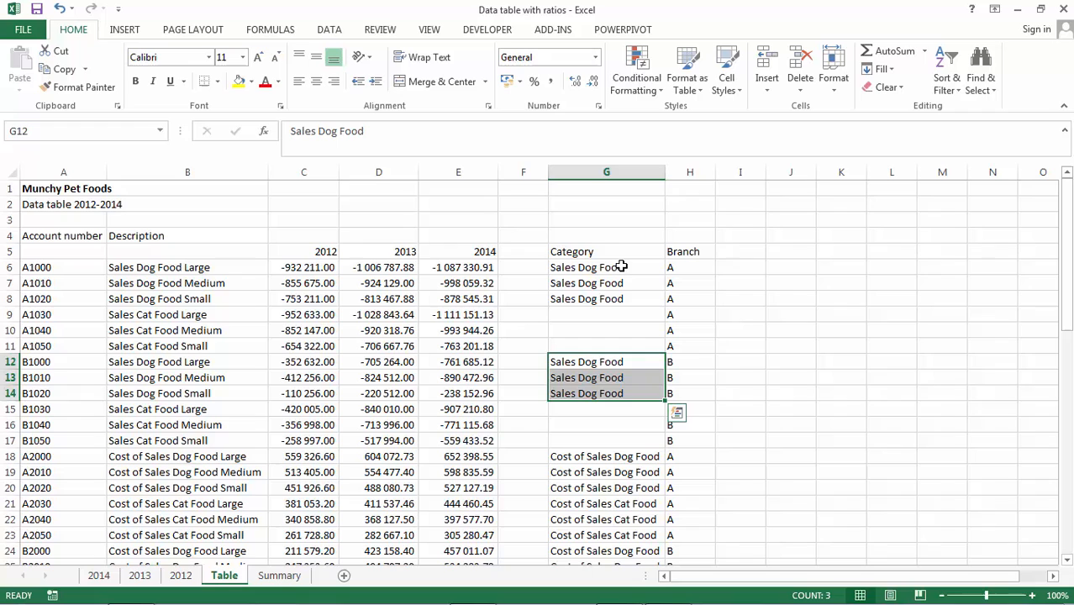
Step: Copy the Sales Cat Food category from the Summary sheet into the Table sheet's Category cells G9:G11 for branch A
click(279, 576)
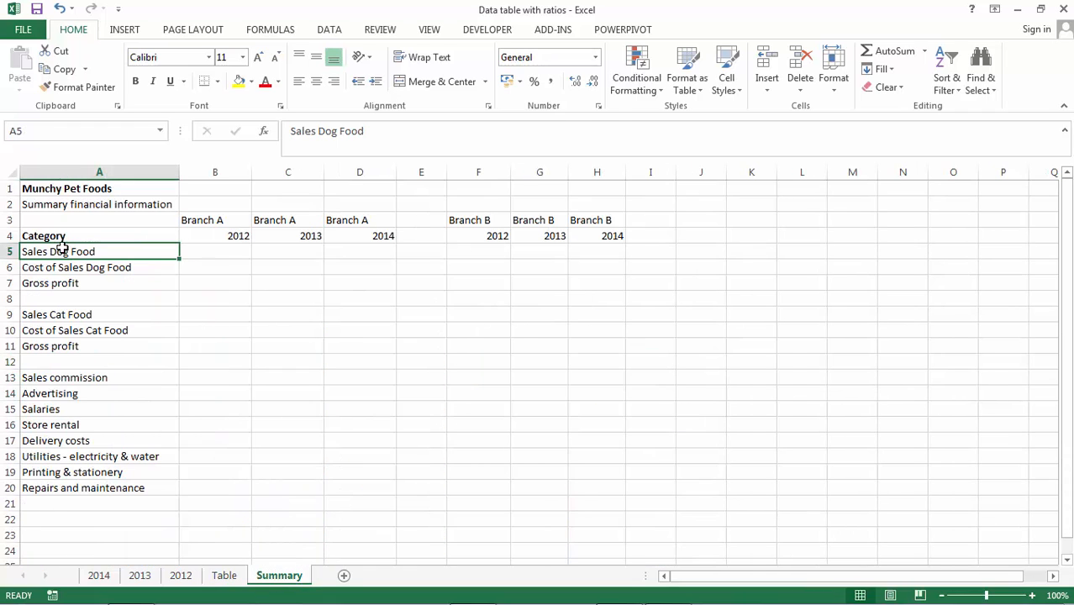
click(71, 313)
key(ctrl+c)
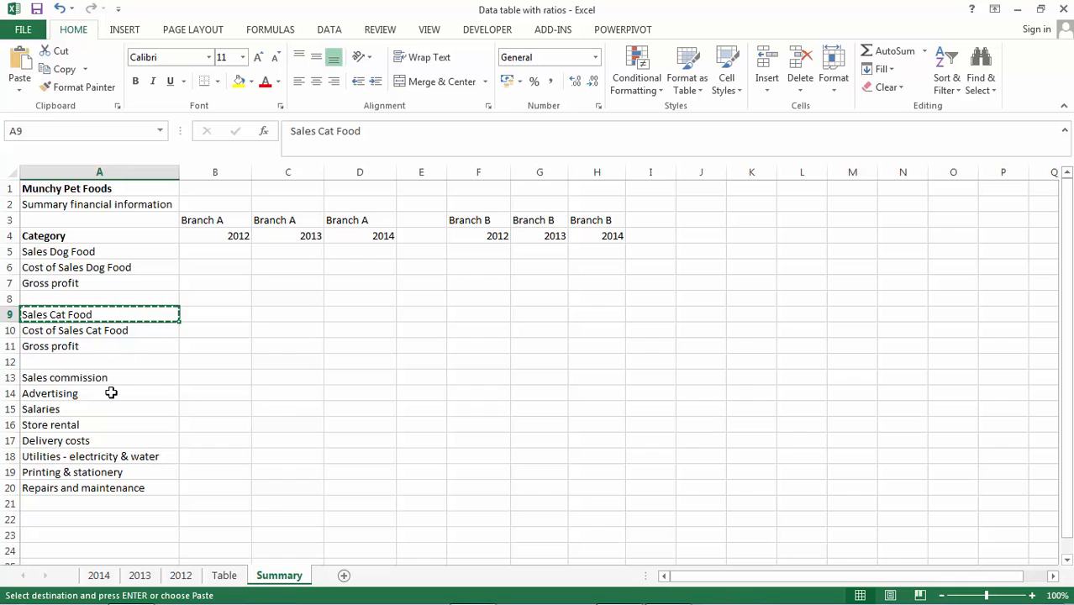
click(224, 579)
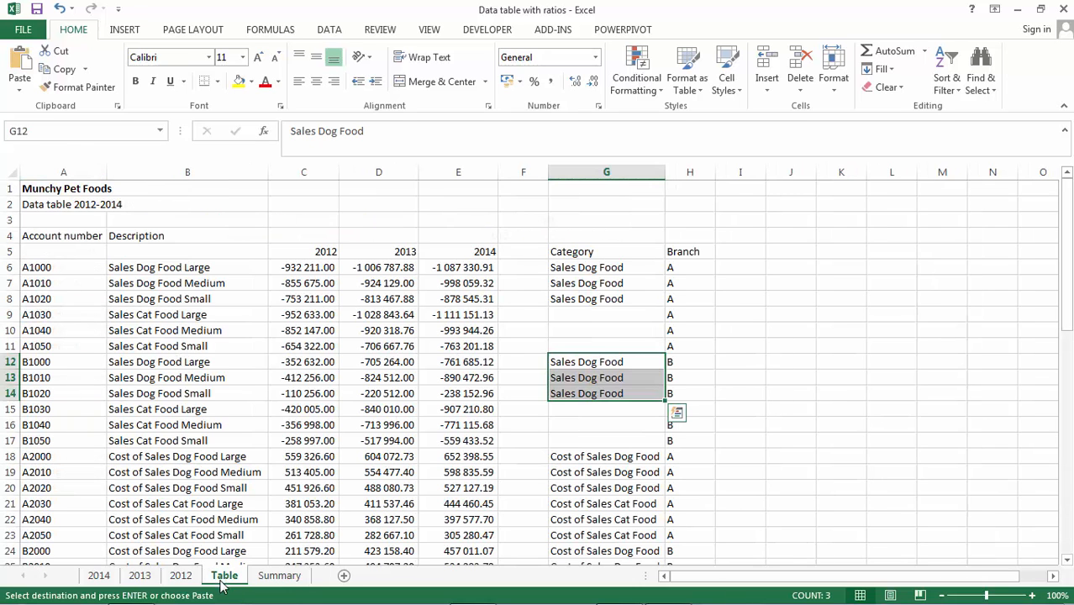
click(569, 314)
key(ctrl+v)
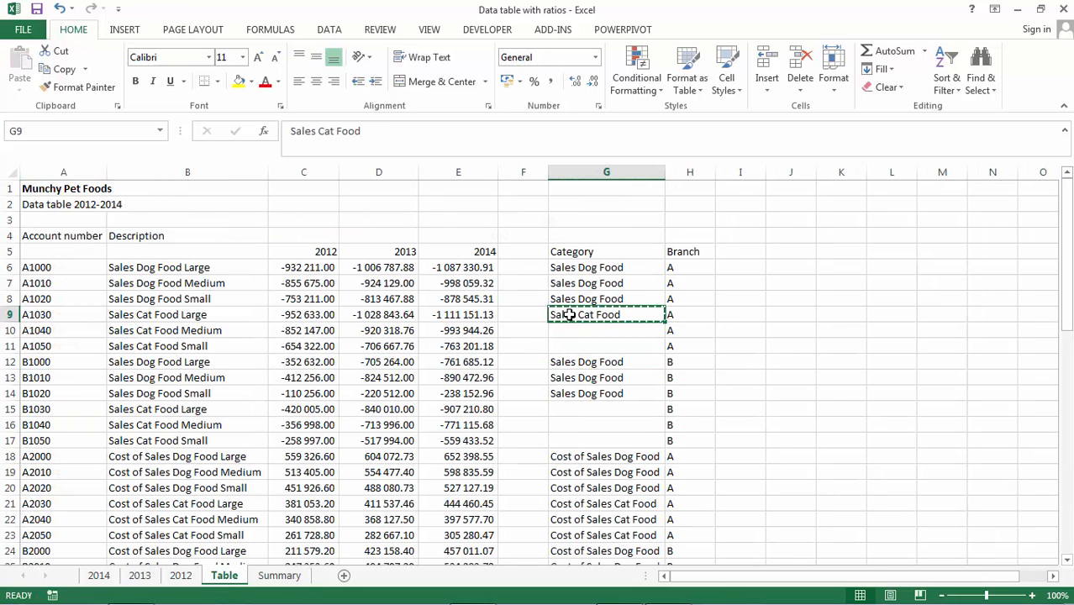
key(shift+Down)
key(shift+Down)
key(ctrl+v)
Step: Copy the three Sales Cat Food category cells to G15:G17 for the branch B cat food sales accounts
key(ctrl+c)
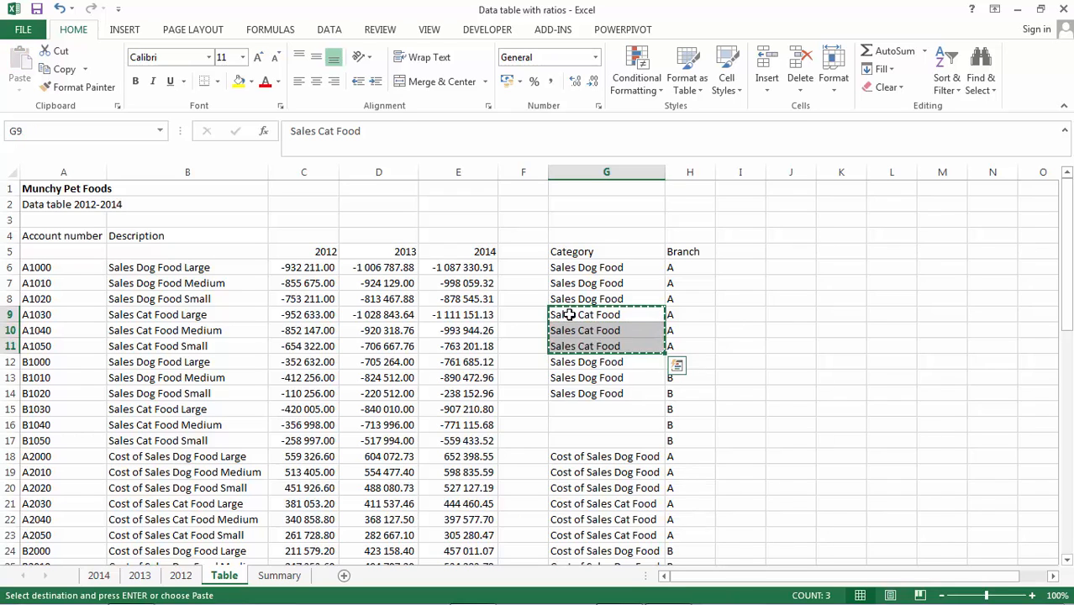
key(Down)
key(Down)
key(Down)
key(Down)
key(Down)
key(Down)
key(Return)
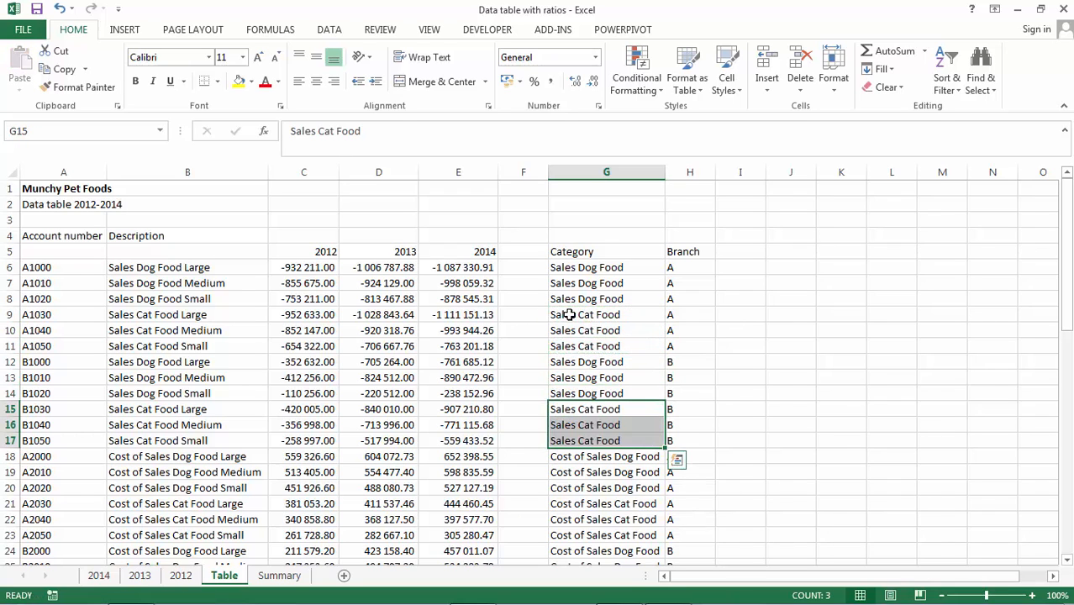
Step: Review the remaining entries in the Category column, from cost of sales down to the operating expenses
key(Down)
key(Down)
key(Down)
key(Down)
key(Down)
key(Down)
key(Down)
key(Down)
key(Down)
key(Down)
key(Down)
key(Down)
key(Down)
key(Down)
key(Down)
key(Down)
key(Down)
key(Down)
key(Down)
key(Down)
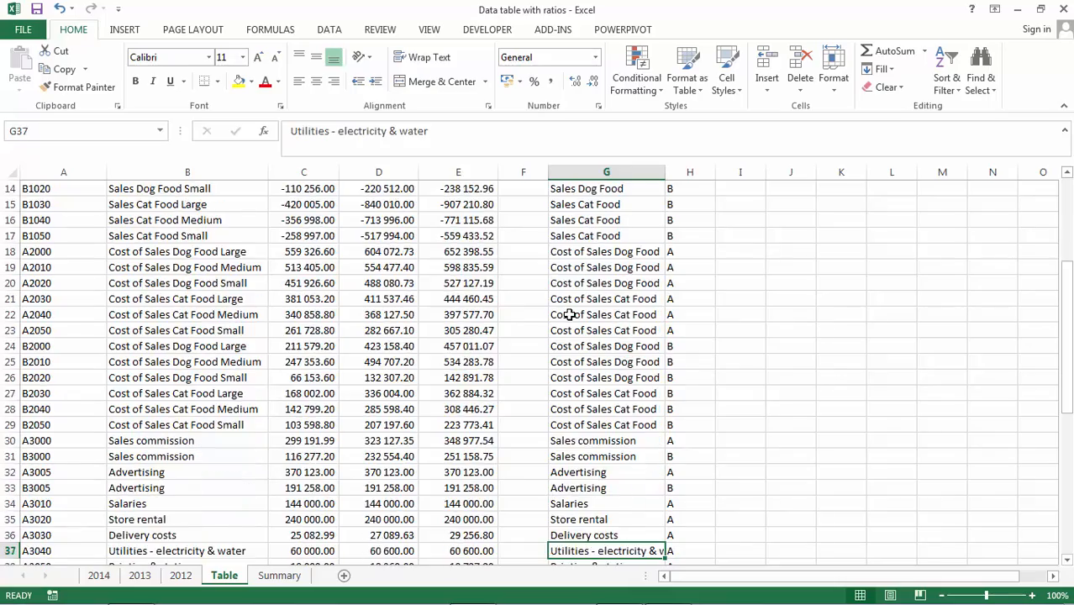
Step: Review the rest of the Category column on the Table sheet, from utilities through net income down to the bank accounts
key(Down)
key(Down)
key(Down)
key(Down)
key(Down)
key(Down)
key(Down)
key(Down)
key(Down)
key(Down)
key(Down)
key(Down)
key(Down)
key(Down)
key(Down)
key(Down)
key(Down)
key(Down)
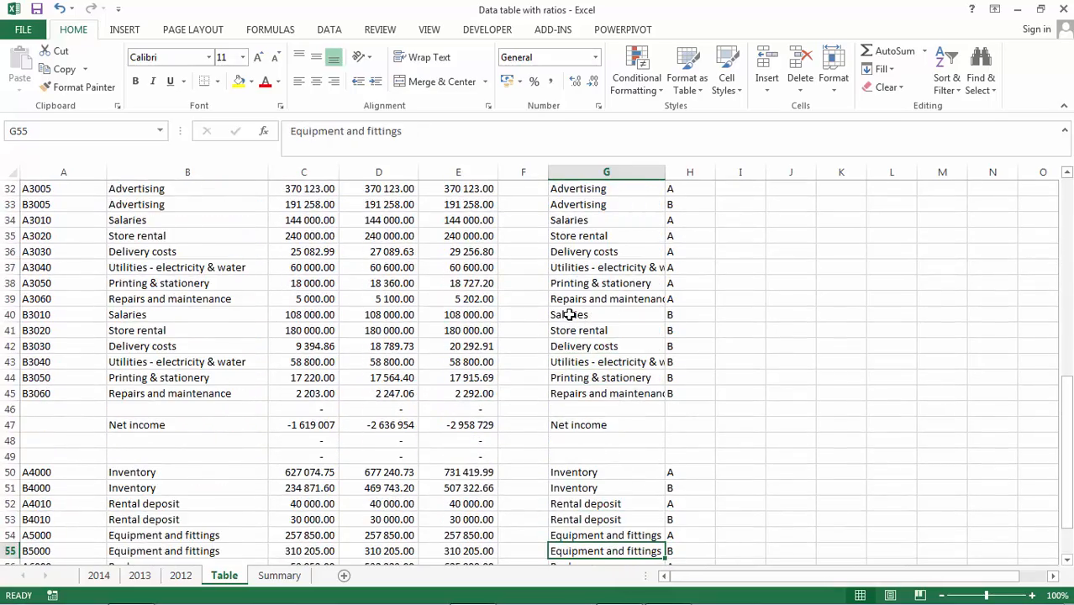
key(Down)
key(Down)
key(Down)
key(Down)
key(Down)
key(Down)
key(Down)
key(Down)
key(Down)
key(Down)
key(Down)
key(Down)
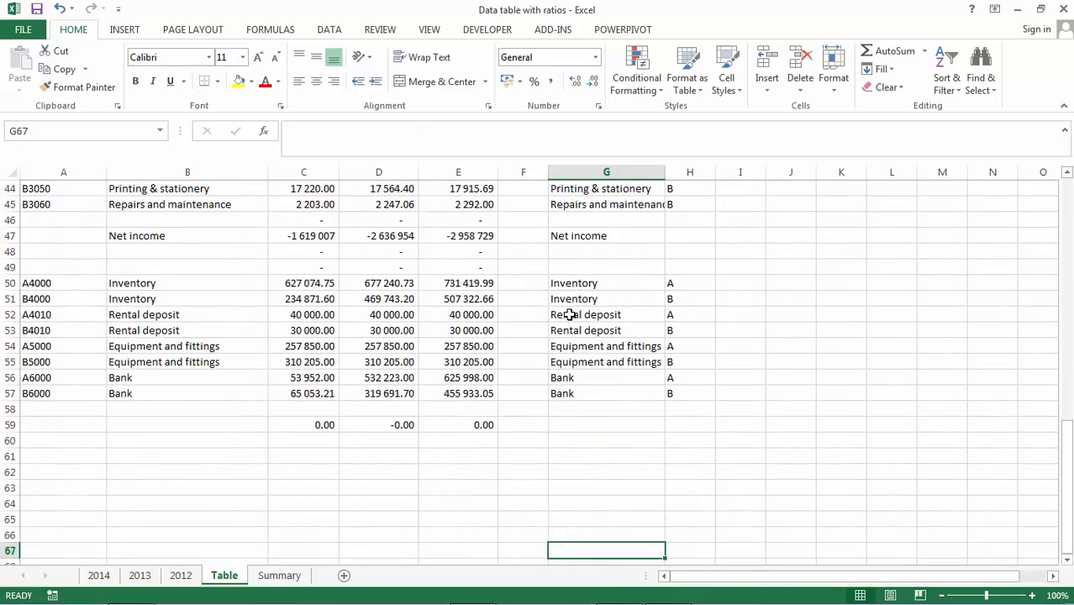
key(Page_Up)
key(Page_Up)
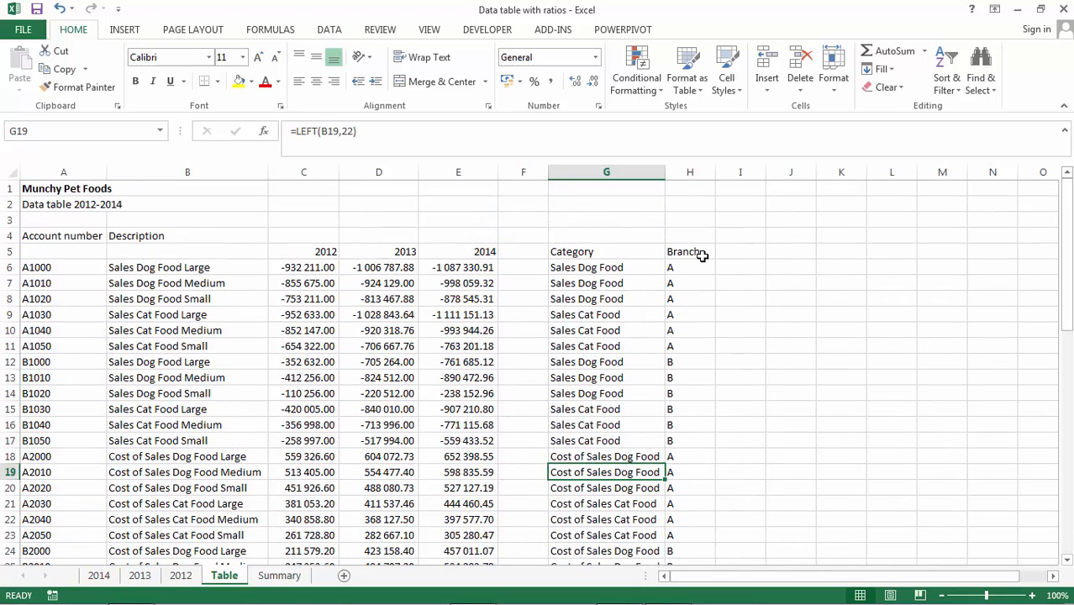
Step: Re-enter the Branch formula in H6 as =LEFT(A6,1) to extract the first character of the account number
click(702, 256)
click(699, 265)
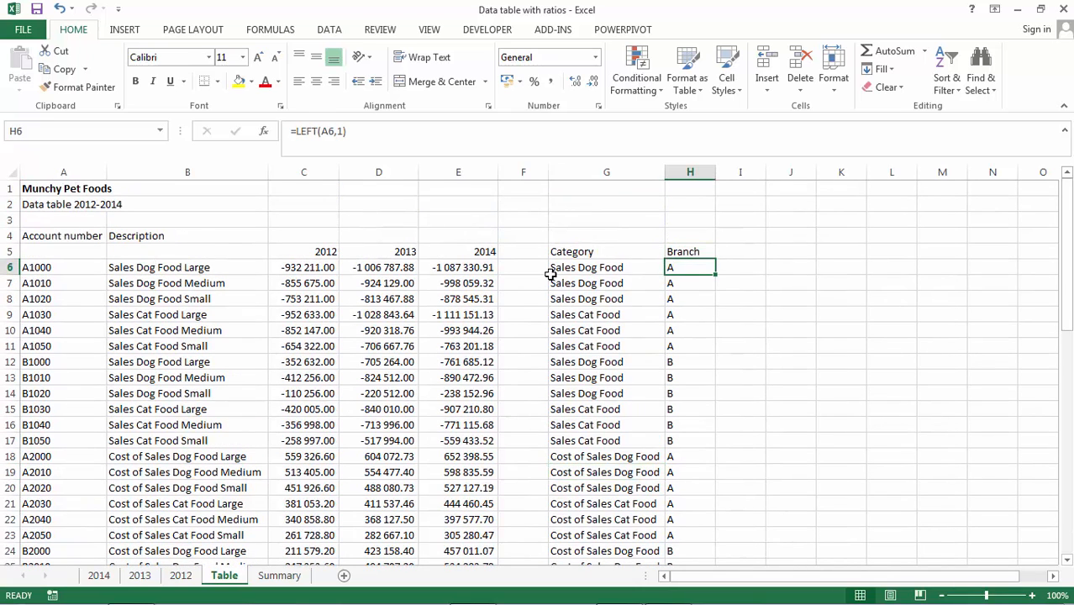
click(371, 135)
key(BackSpace)
key(BackSpace)
key(BackSpace)
key(BackSpace)
key(BackSpace)
key(BackSpace)
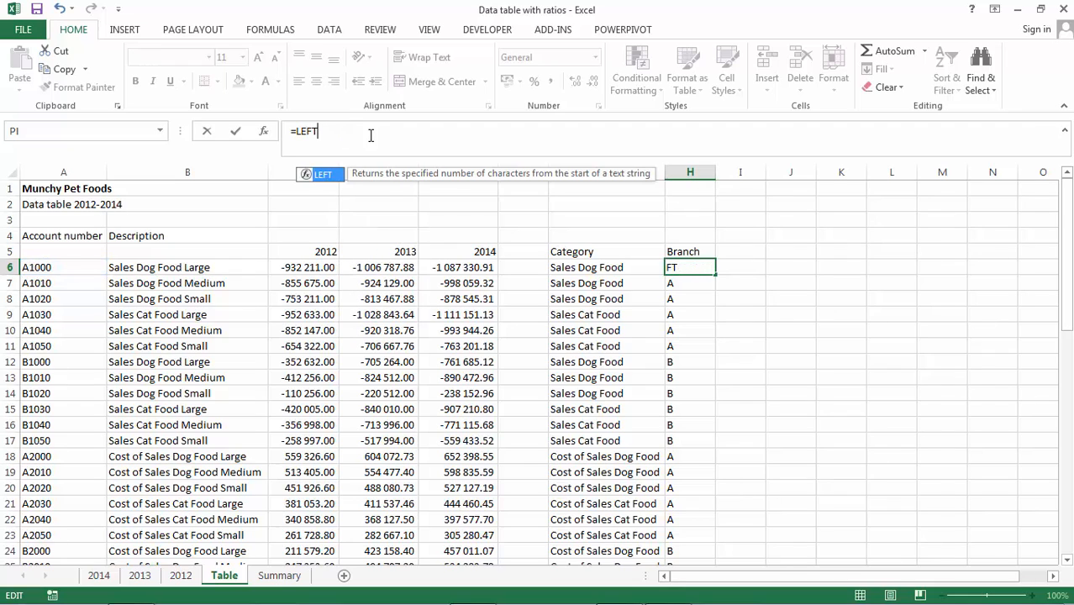
text(()
click(34, 267)
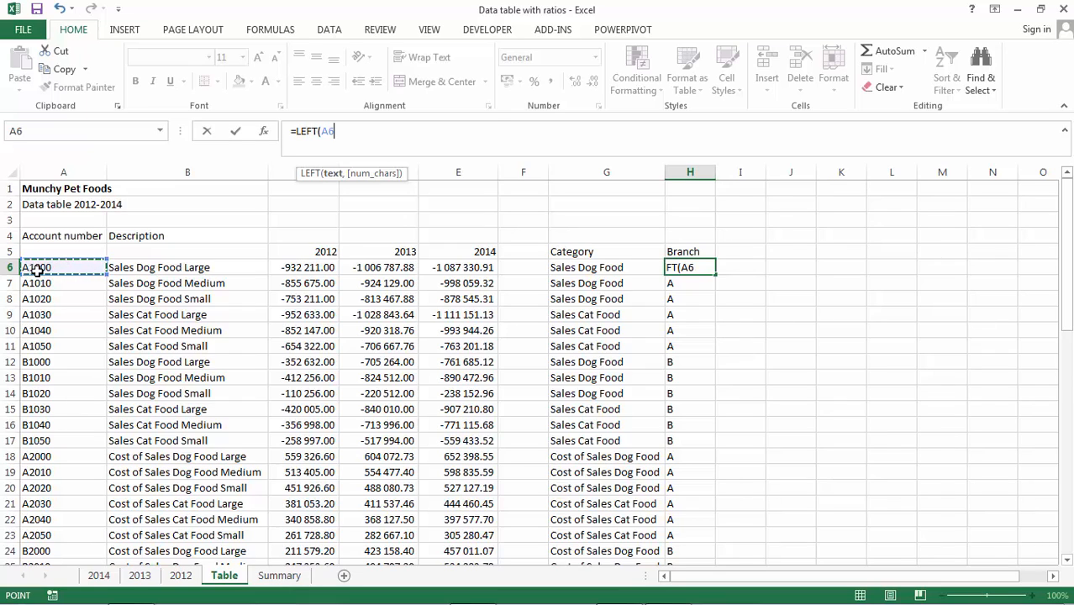
text(,1)
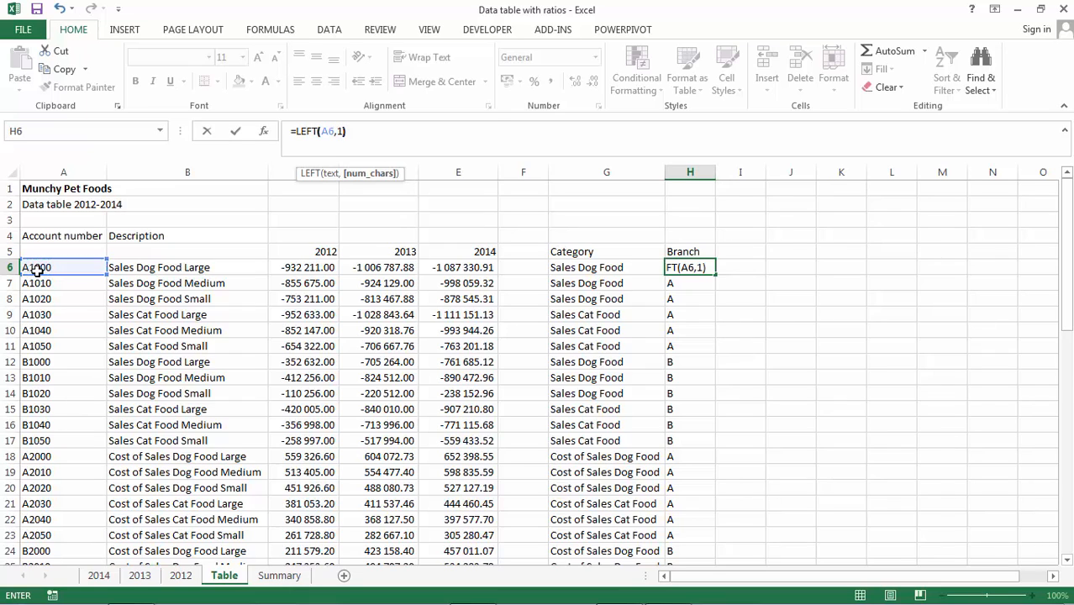
key(Return)
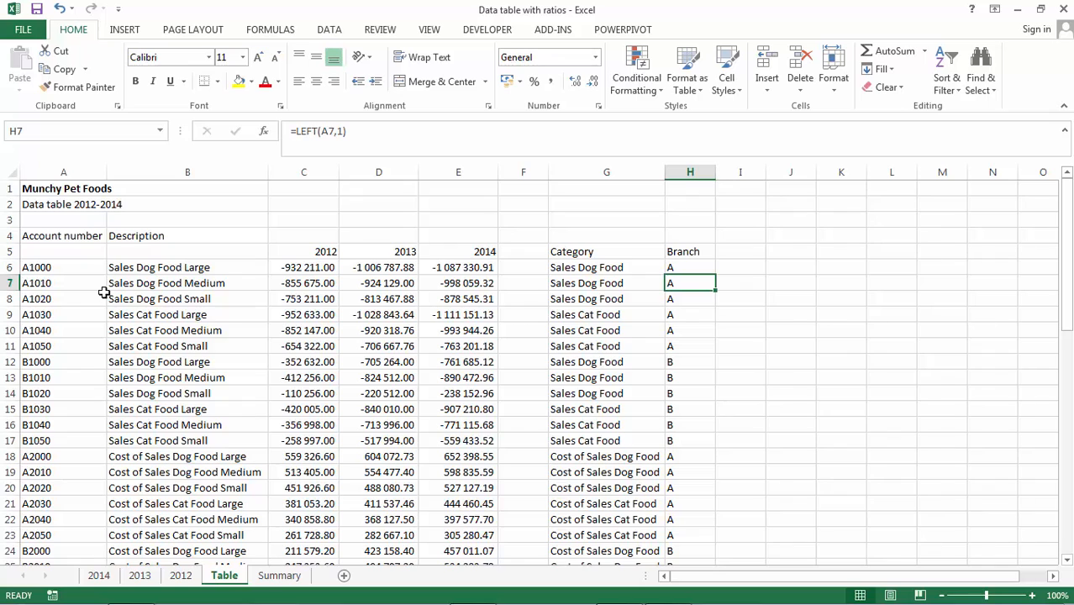
Step: Start a SUMIFS formula in B5 of the Summary sheet with Table column C, the 2012 amounts, as the sum range
click(280, 576)
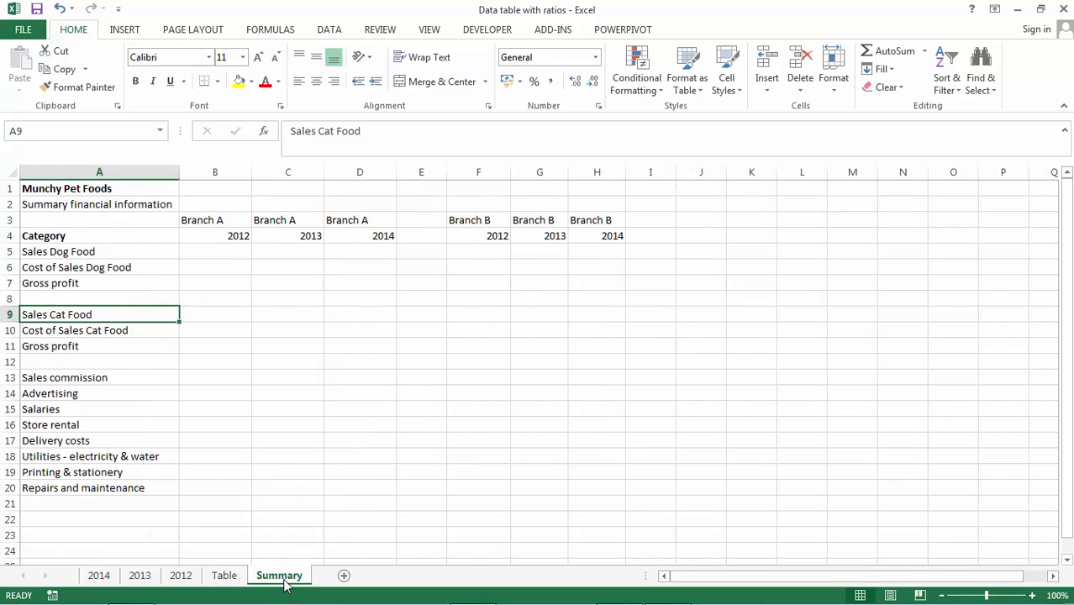
key(Up)
key(Up)
key(Up)
key(Up)
key(Right)
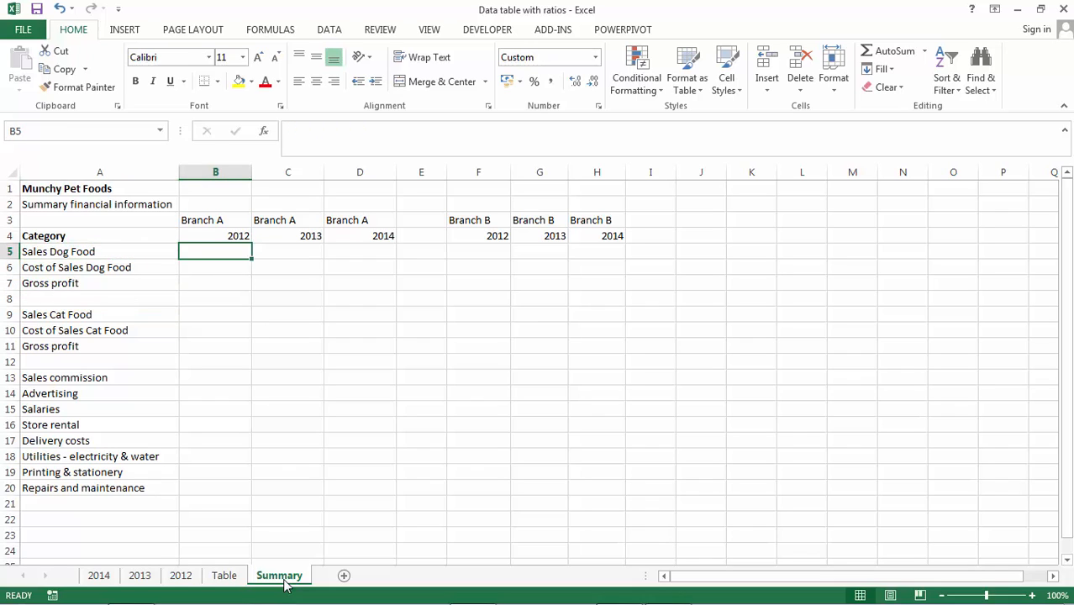
text(=sum)
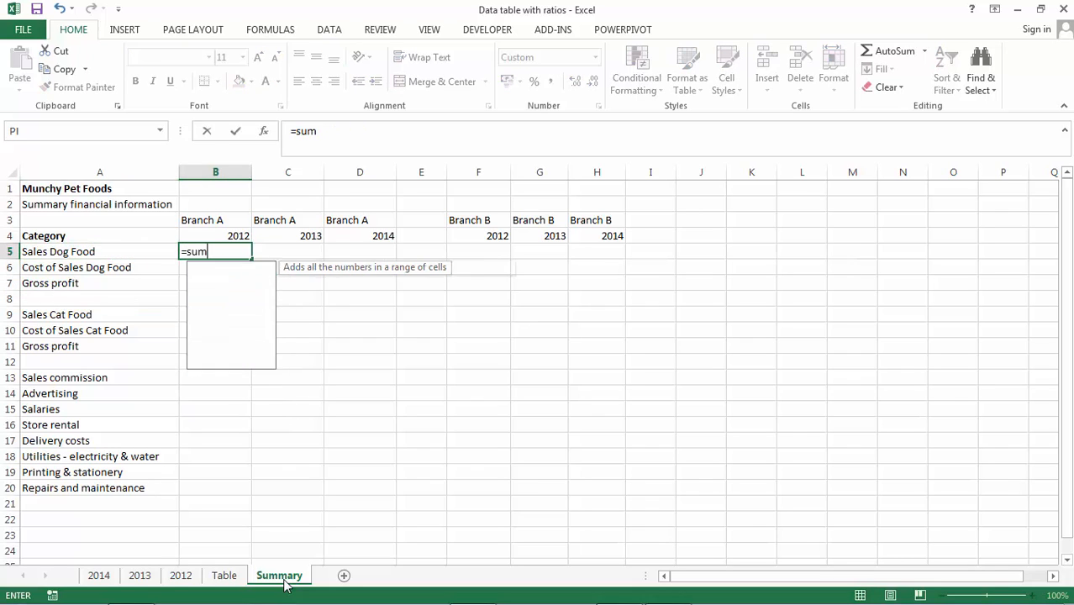
text(ifs()
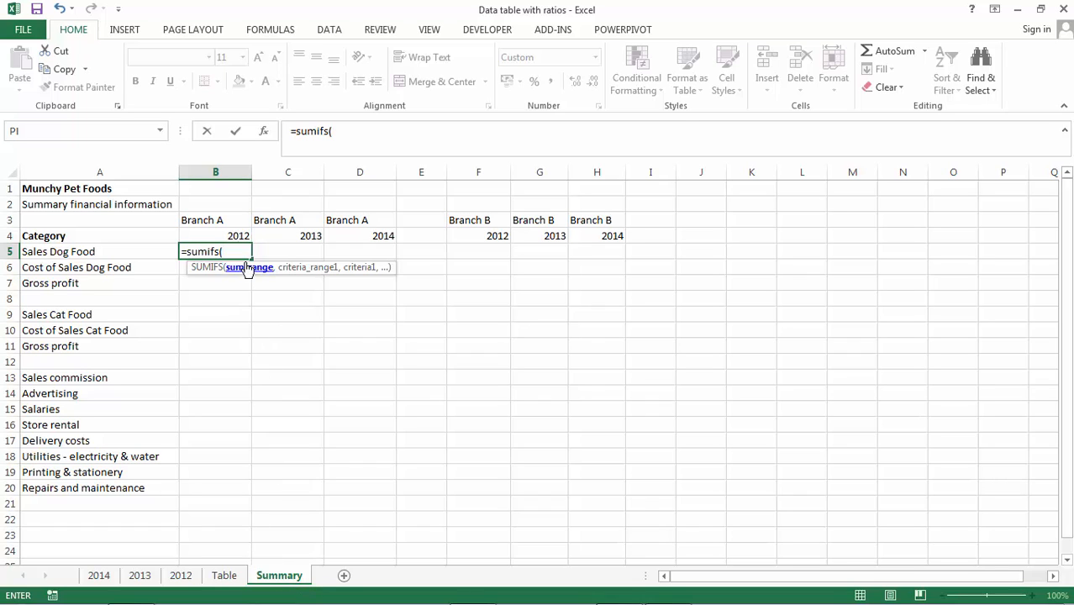
click(223, 575)
click(304, 176)
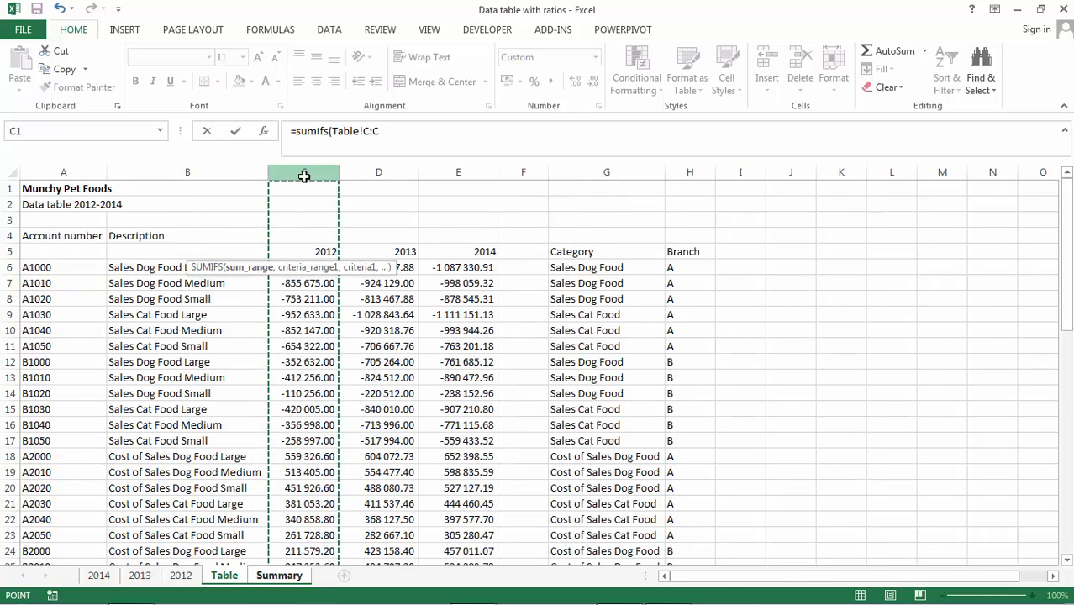
Step: Add the first SUMIFS condition, matching Table column G, the categories, against Summary cell A5
text(,)
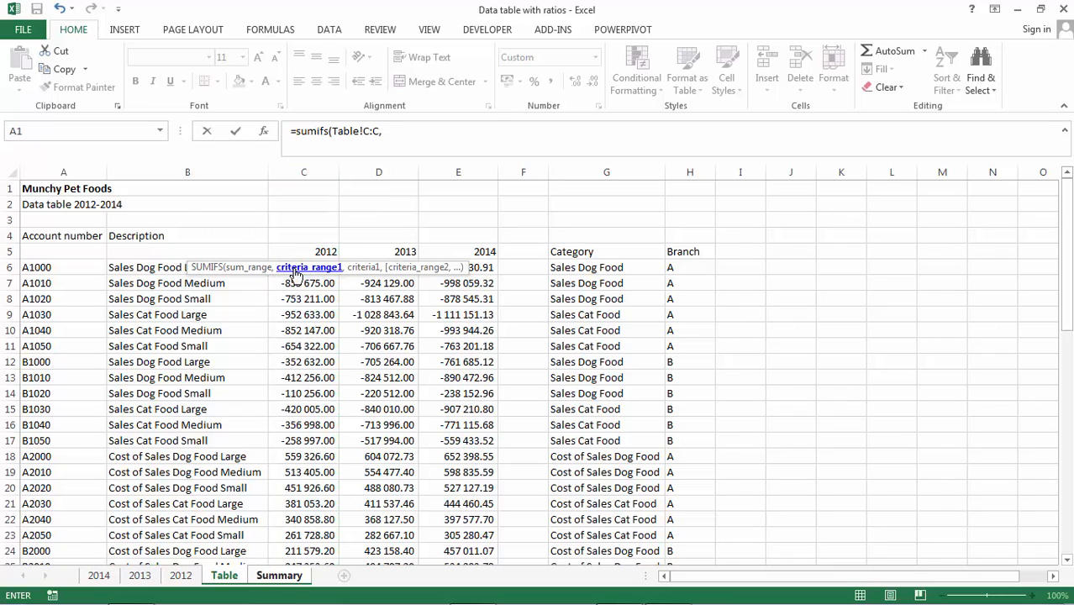
click(611, 173)
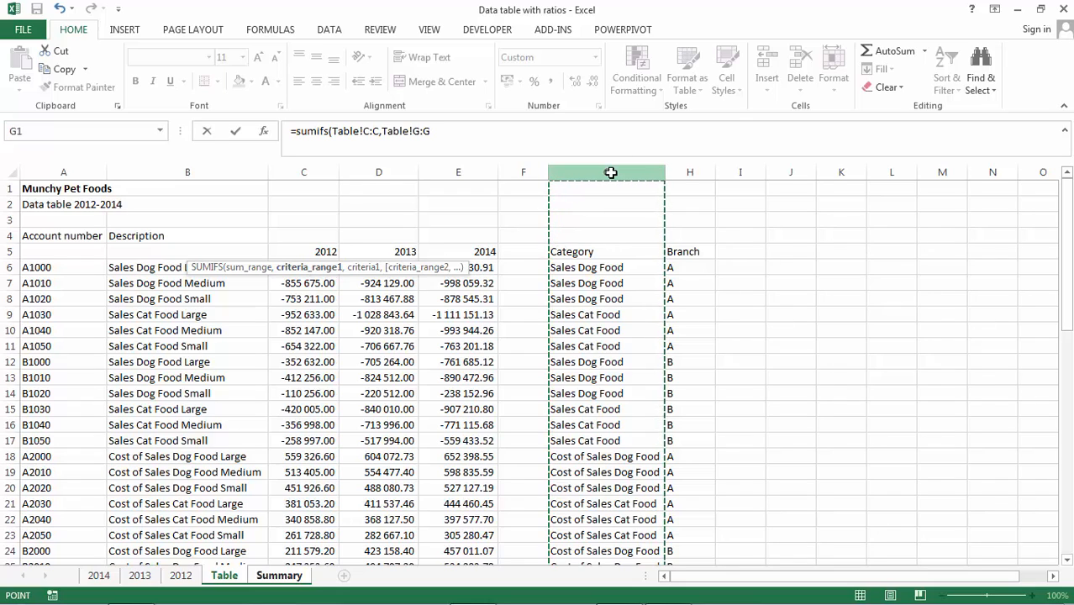
text(,)
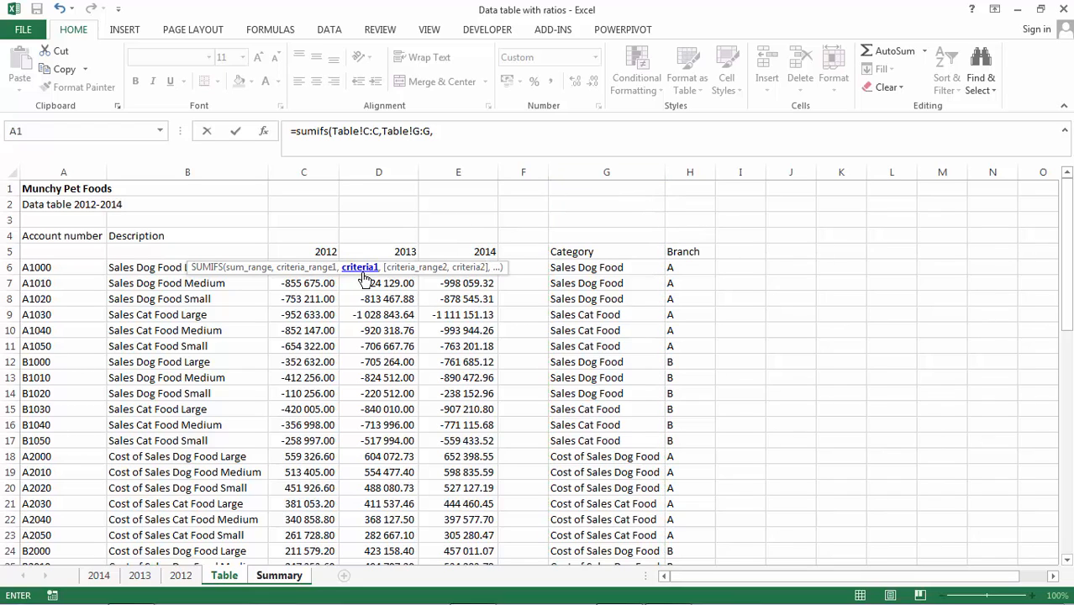
click(266, 583)
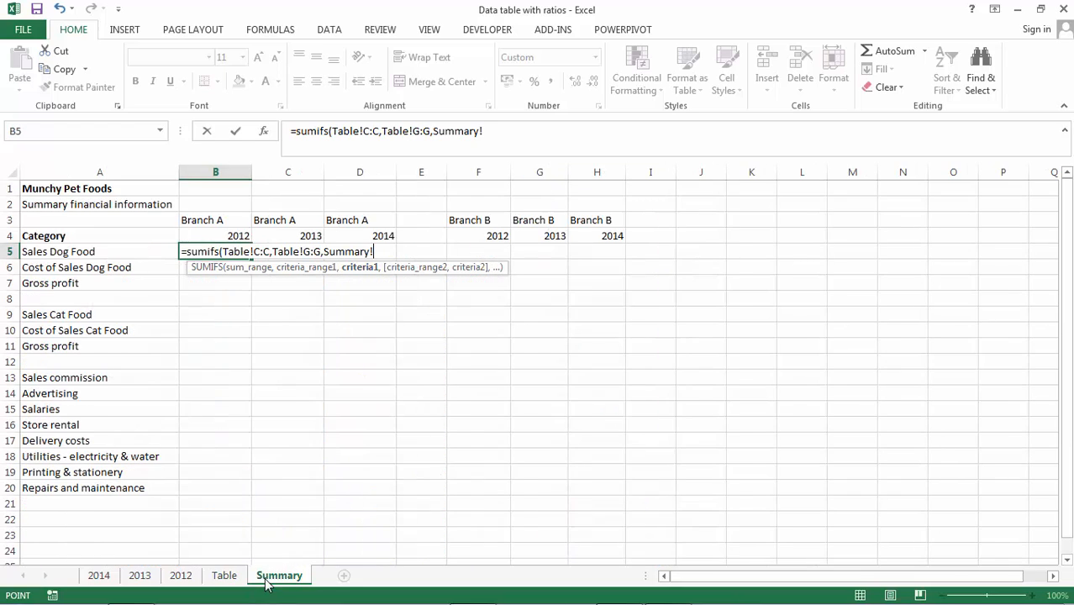
click(104, 252)
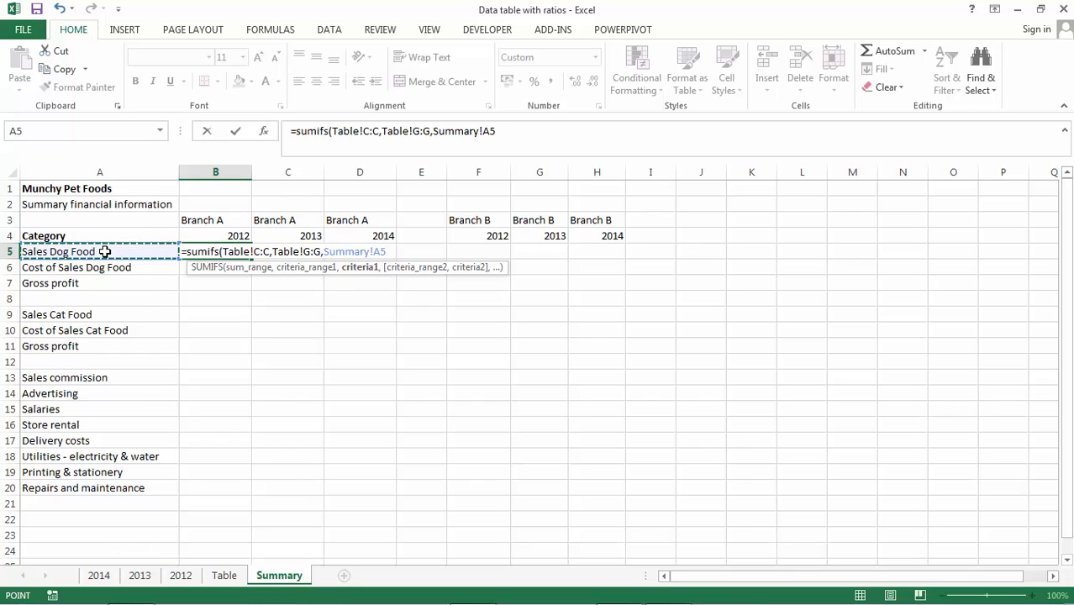
text(,)
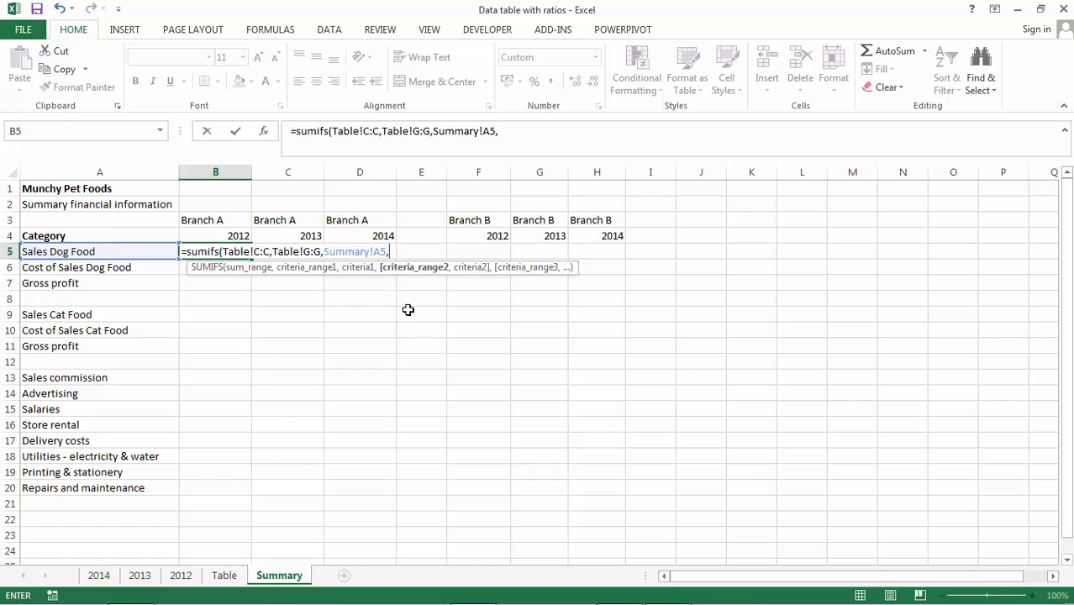
Step: Add Table column H as the second criteria range with the criterion "A" and complete the SUMIFS formula in B5
click(224, 576)
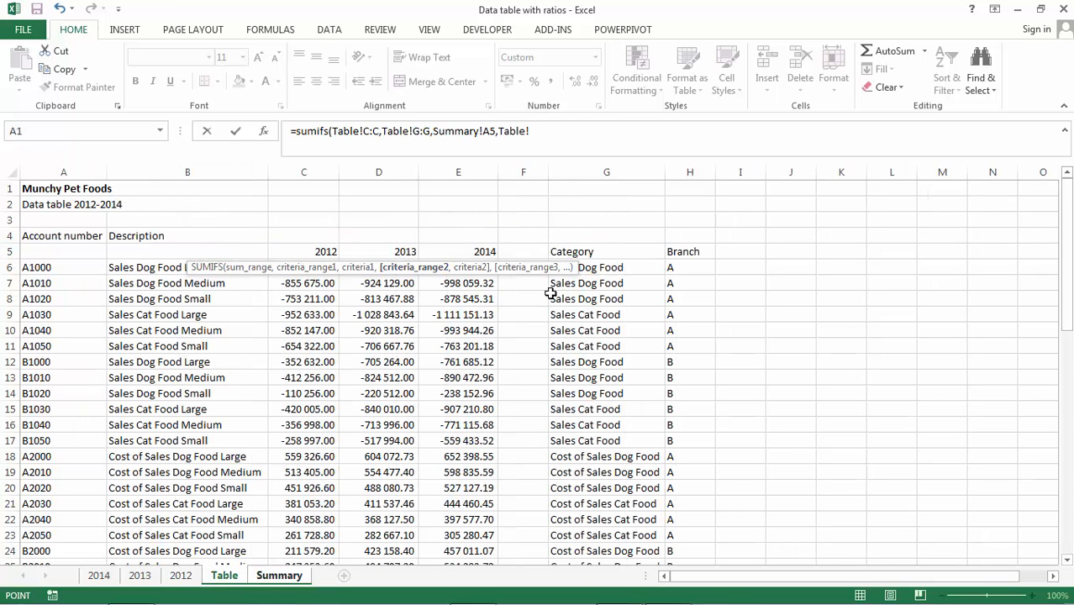
click(683, 173)
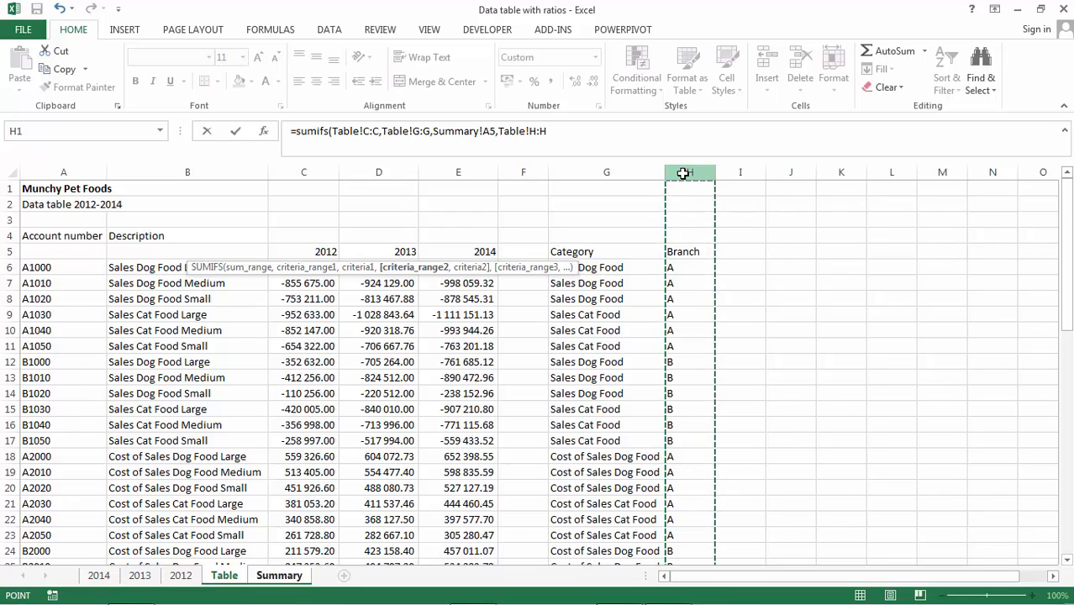
text(,)
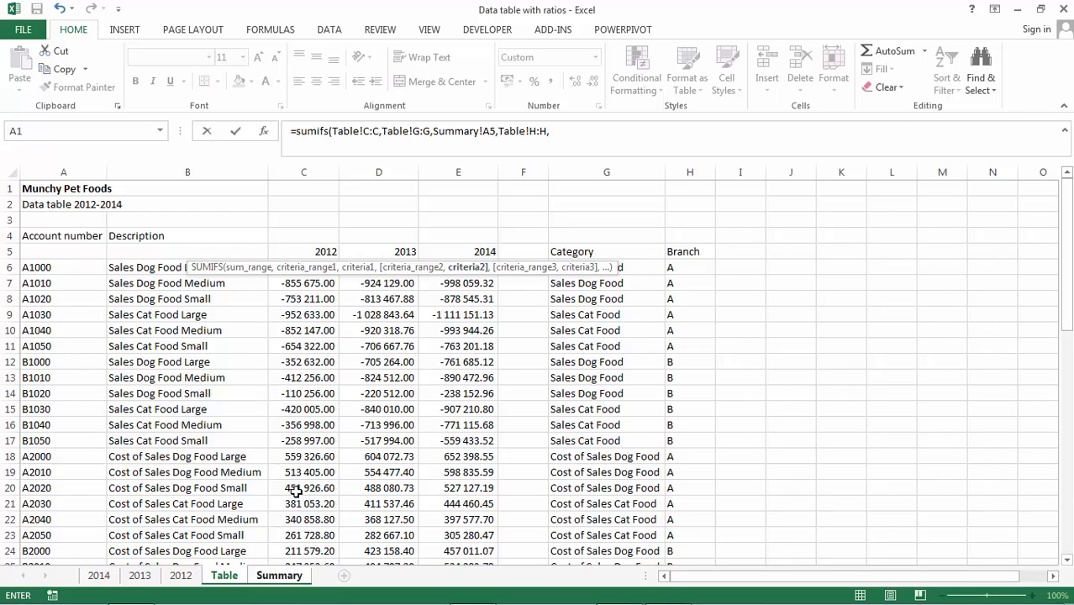
click(282, 578)
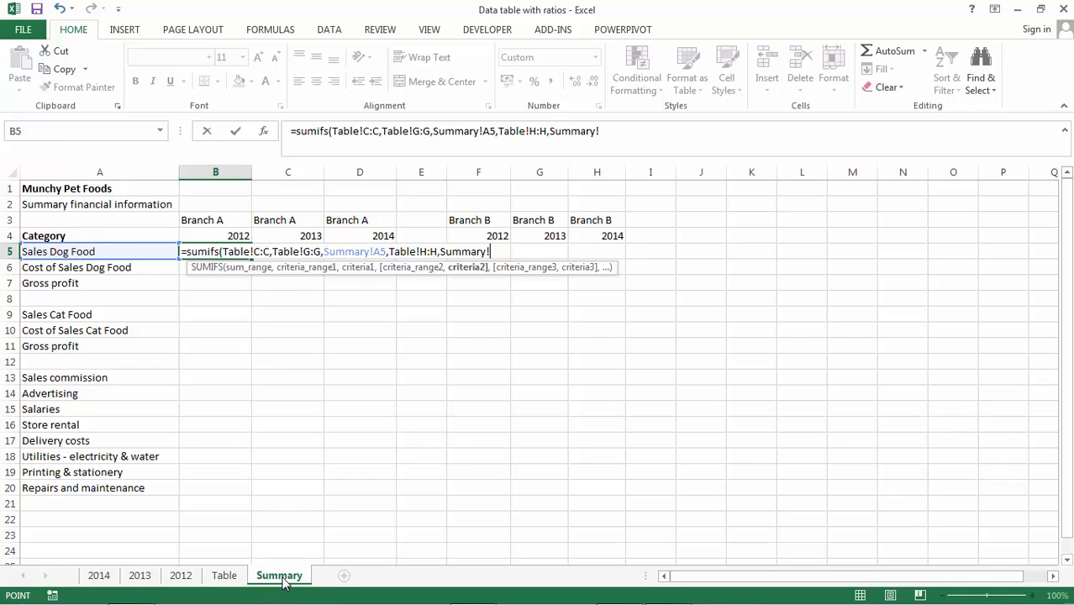
key(BackSpace)
key(BackSpace)
key(BackSpace)
key(BackSpace)
key(BackSpace)
key(BackSpace)
key(BackSpace)
key(BackSpace)
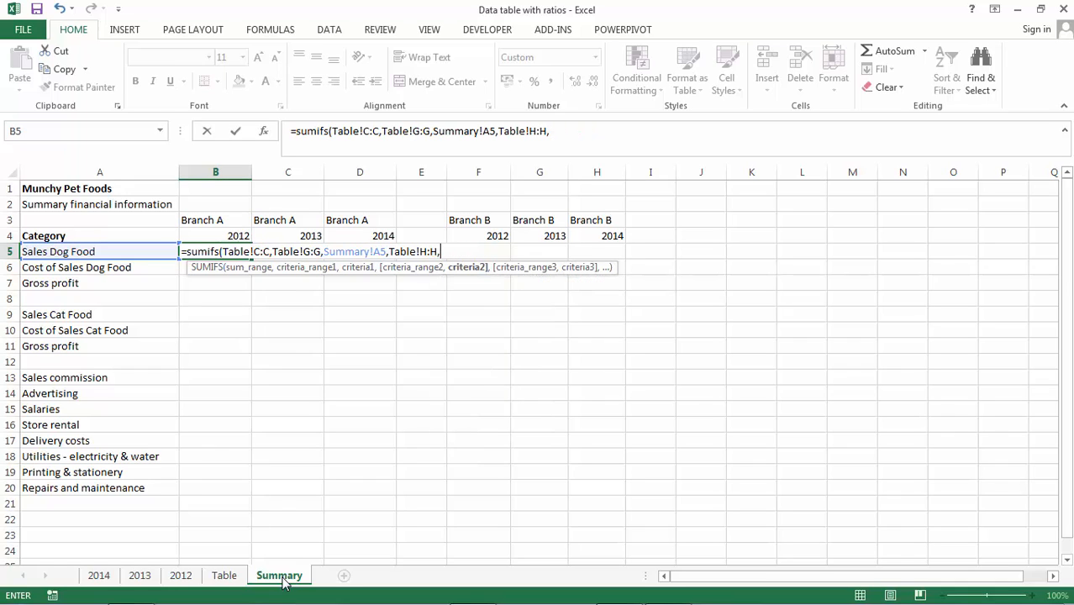
text("A"))
key(Return)
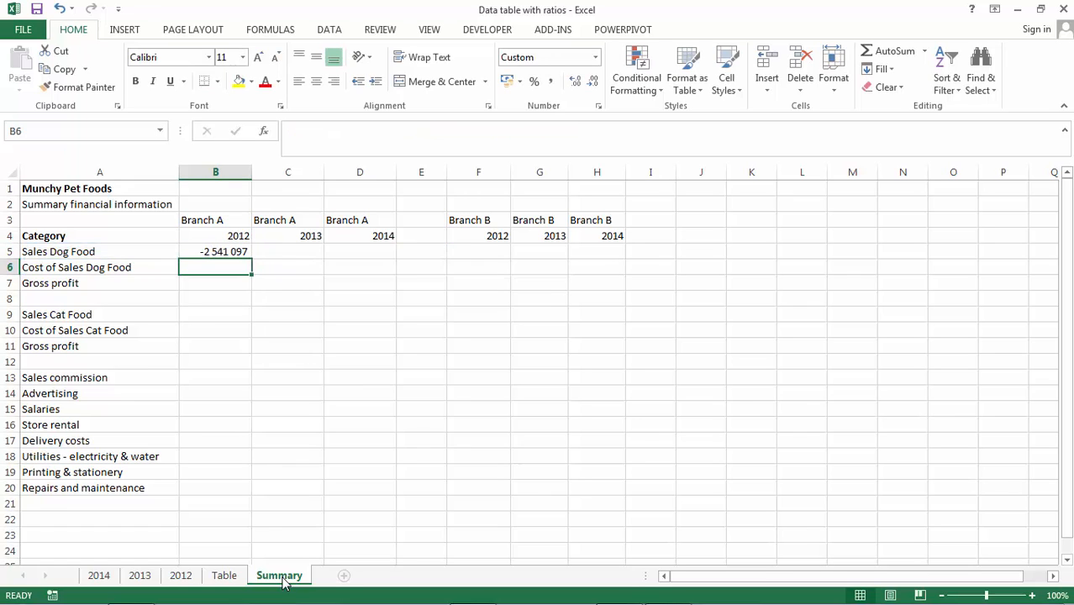
Step: Check the Summary total in B5 against the sum of the branch A dog food sales in Table cells C6:C8
key(Up)
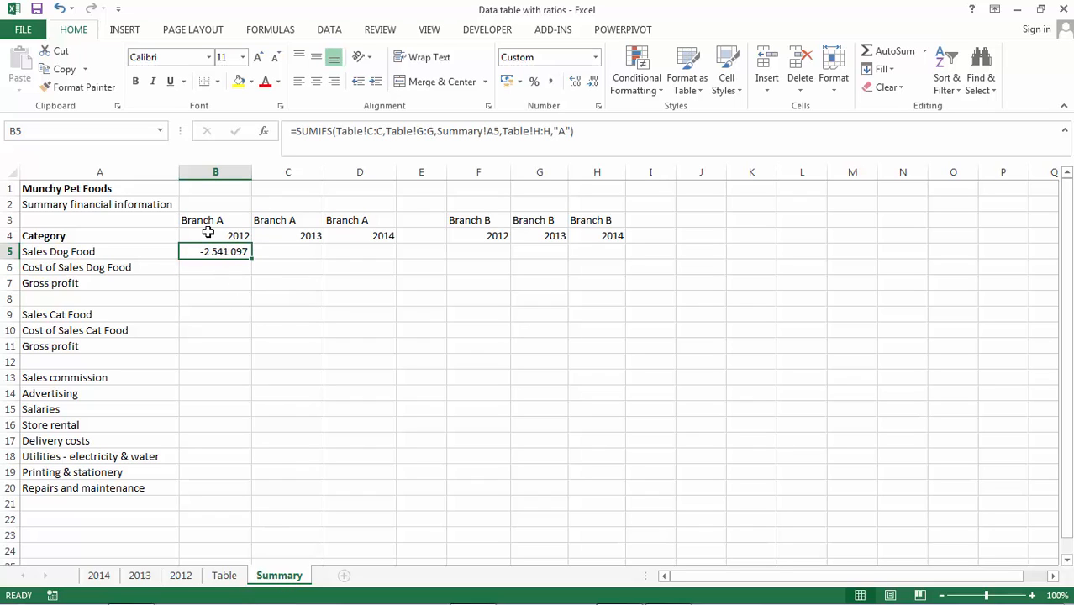
click(224, 575)
drag(309, 267, 312, 301)
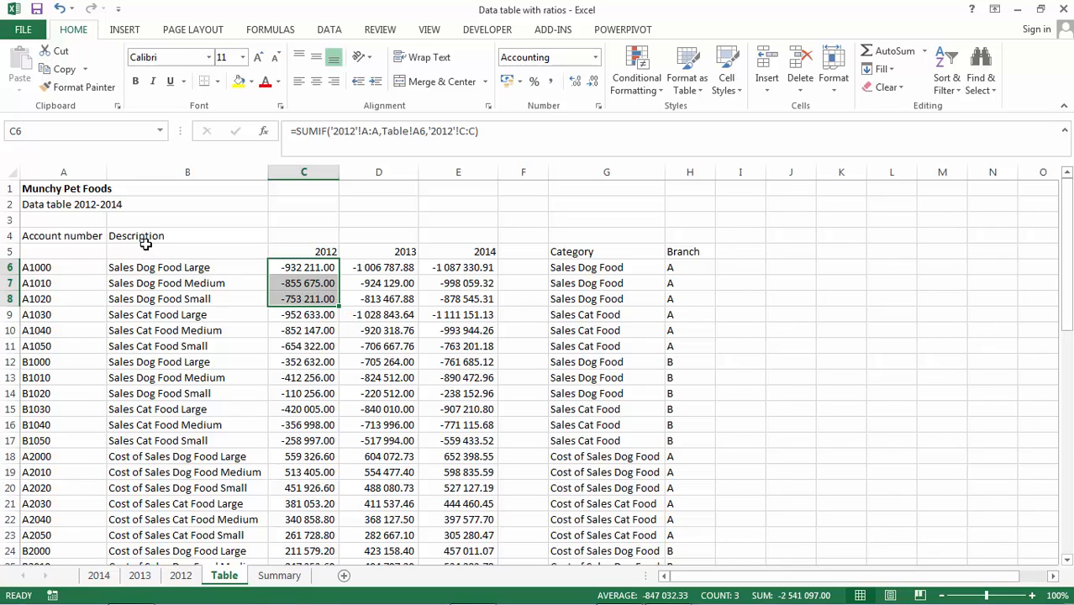
click(279, 576)
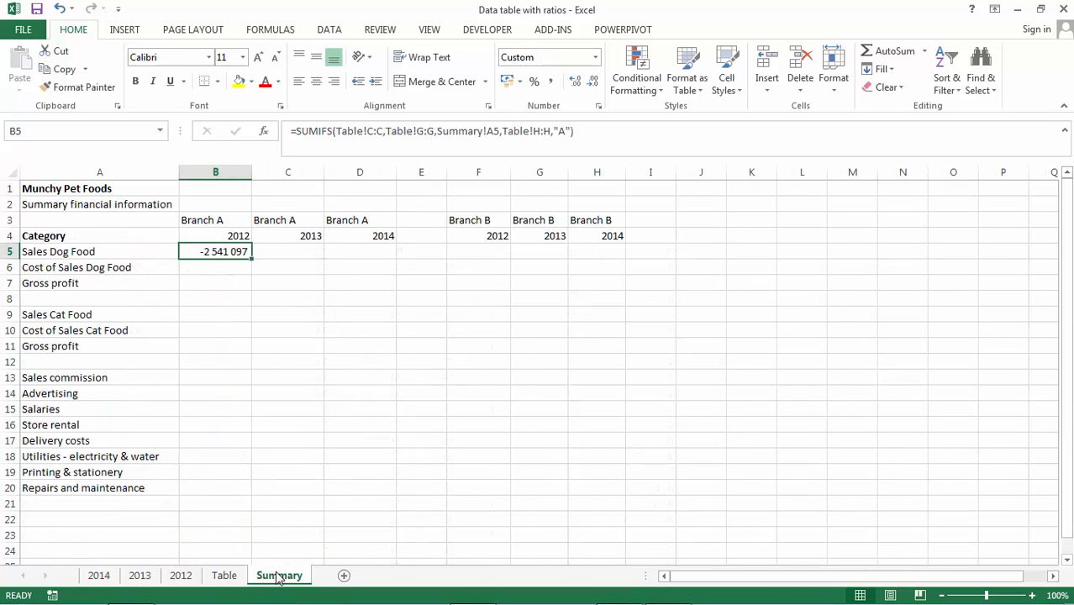
Step: Copy the SUMIFS formula from B5 to B6 for Cost of Sales Dog Food
key(ctrl+c)
click(239, 265)
key(ctrl+v)
Step: Copy the B6 formula to B9:B10 for Sales Cat Food and Cost of Sales Cat Food
key(ctrl+c)
key(Left)
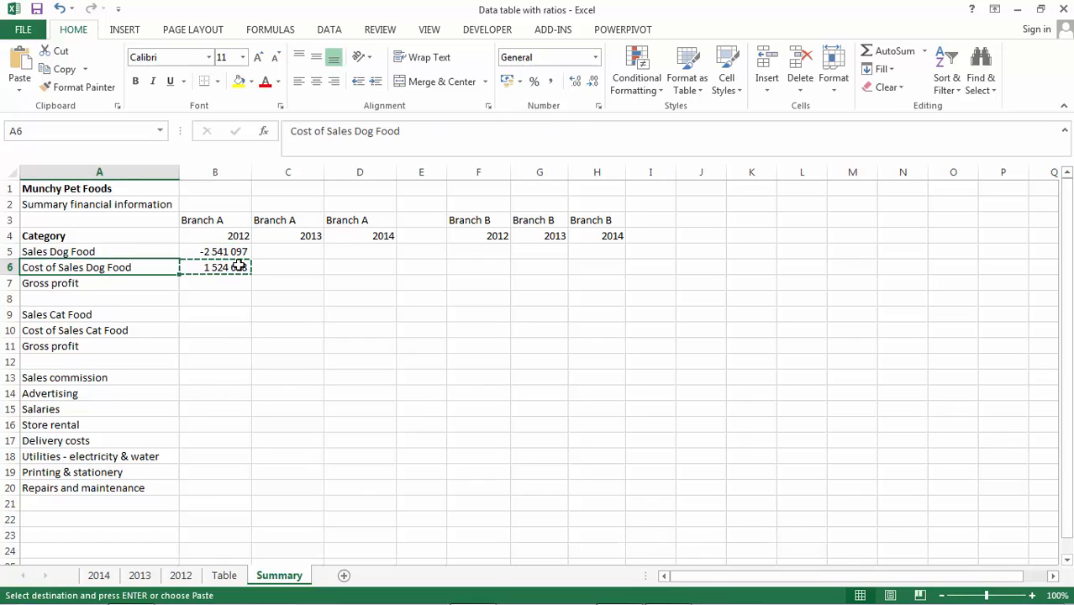
key(Right)
key(Right)
key(Down)
key(Down)
key(Down)
key(Left)
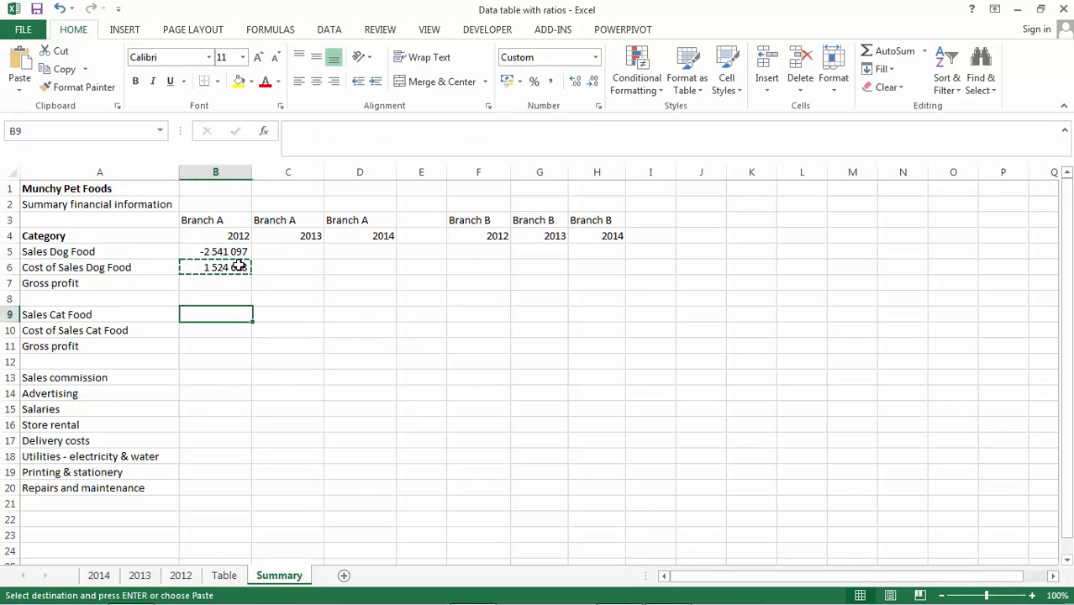
key(shift+Down)
key(ctrl+v)
key(Down)
Step: Copy the B10 formula to B13:B20 for the expense categories from Sales commission to Repairs and maintenance
key(ctrl+c)
key(Down)
key(Down)
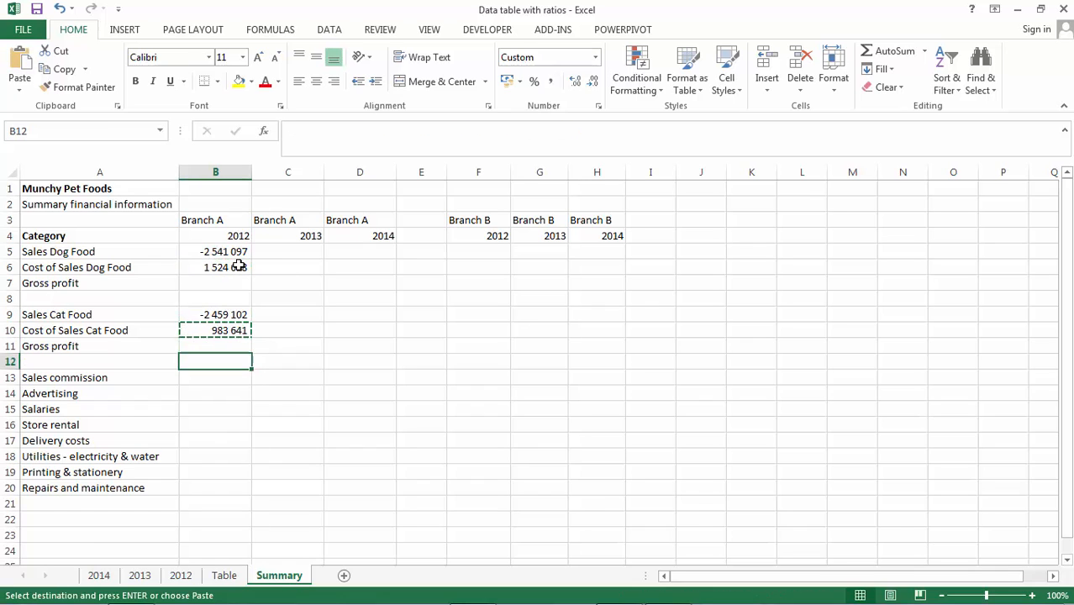
key(Down)
key(shift+Down)
key(shift+Down)
key(shift+Down)
key(shift+Down)
key(shift+Down)
key(shift+Down)
key(shift+Down)
key(Return)
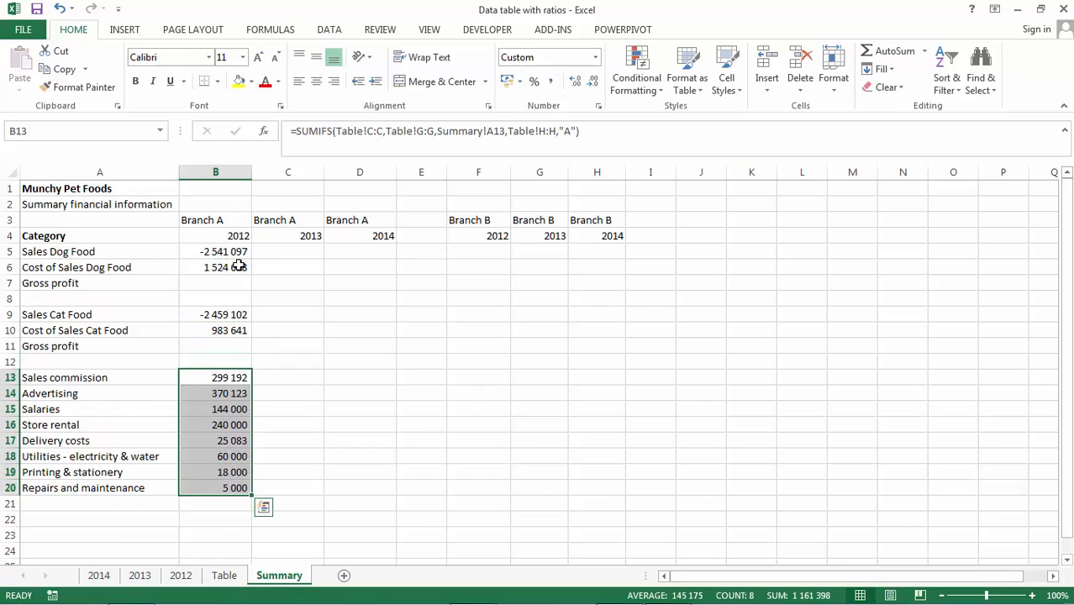
Step: Make the category and branch ranges in B5's SUMIFS formula absolute ($G:$G and $H:$H) and lock the category reference's column as $A5
click(235, 249)
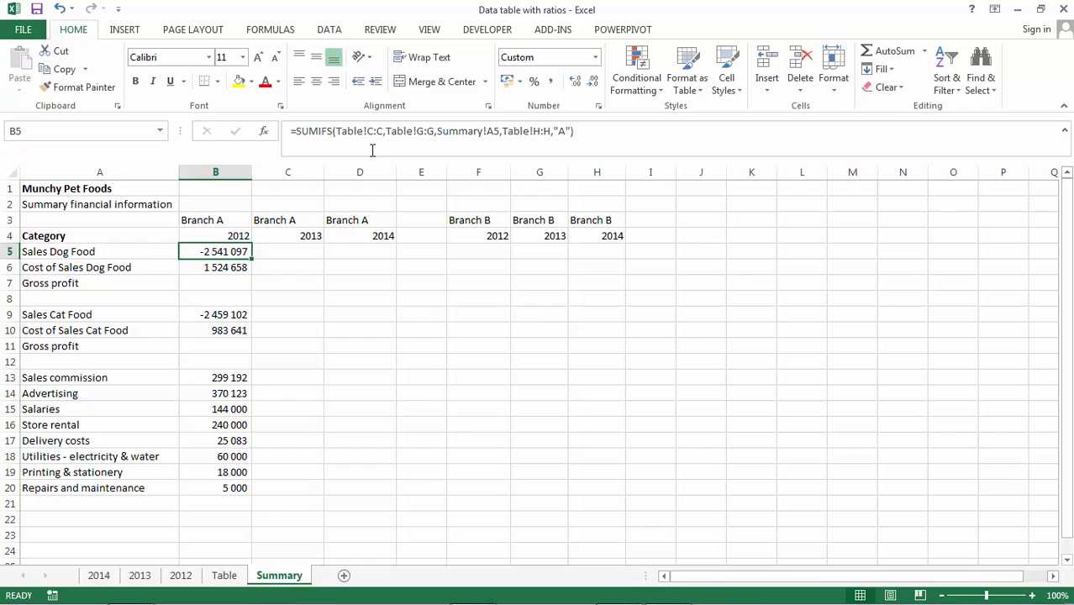
click(422, 155)
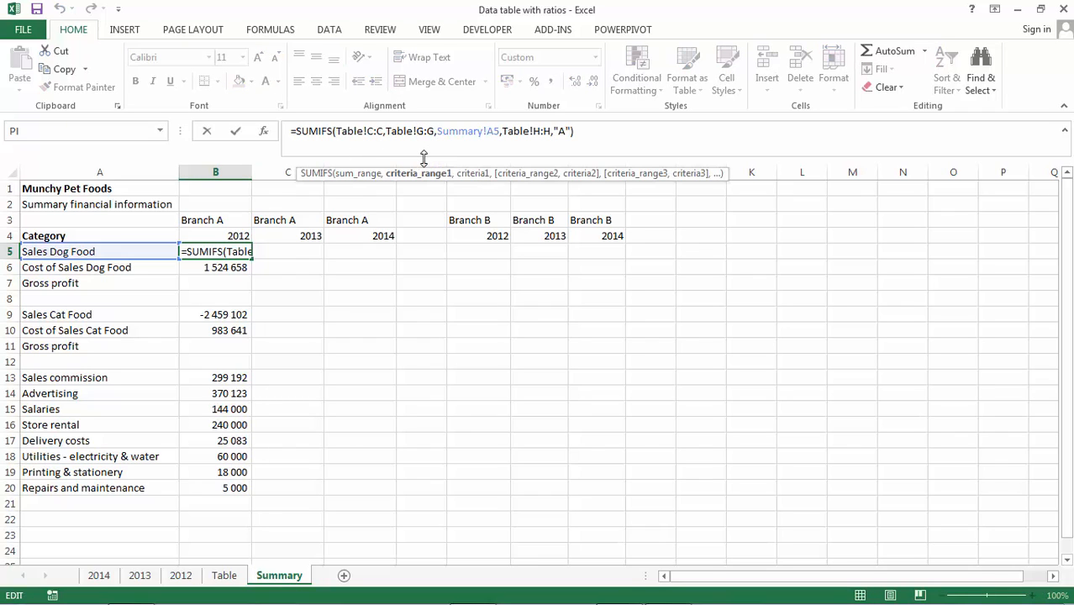
key(F4)
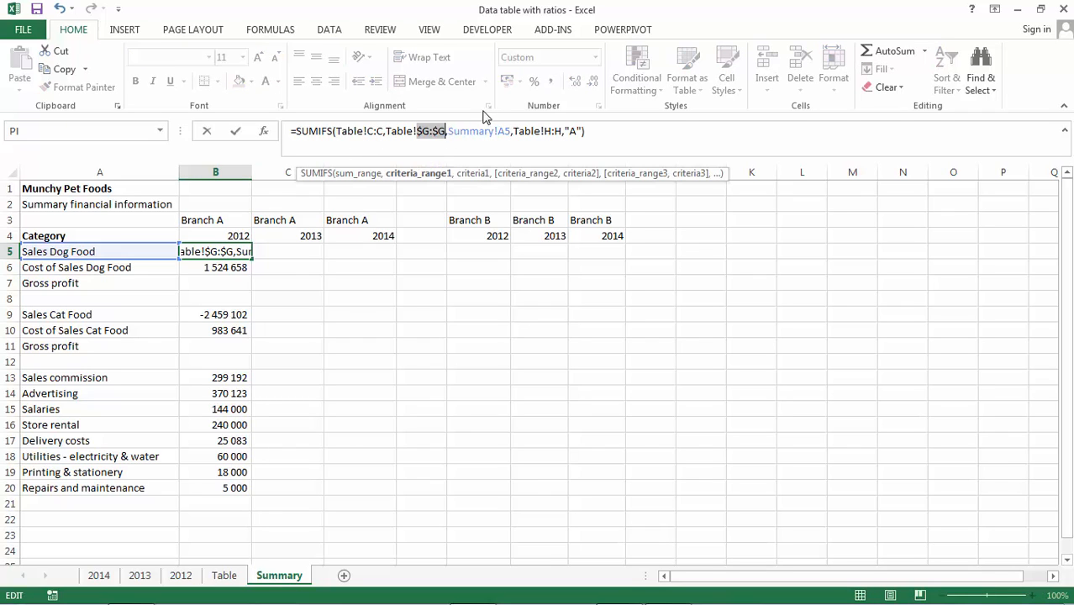
click(502, 130)
key(F4)
key(F4)
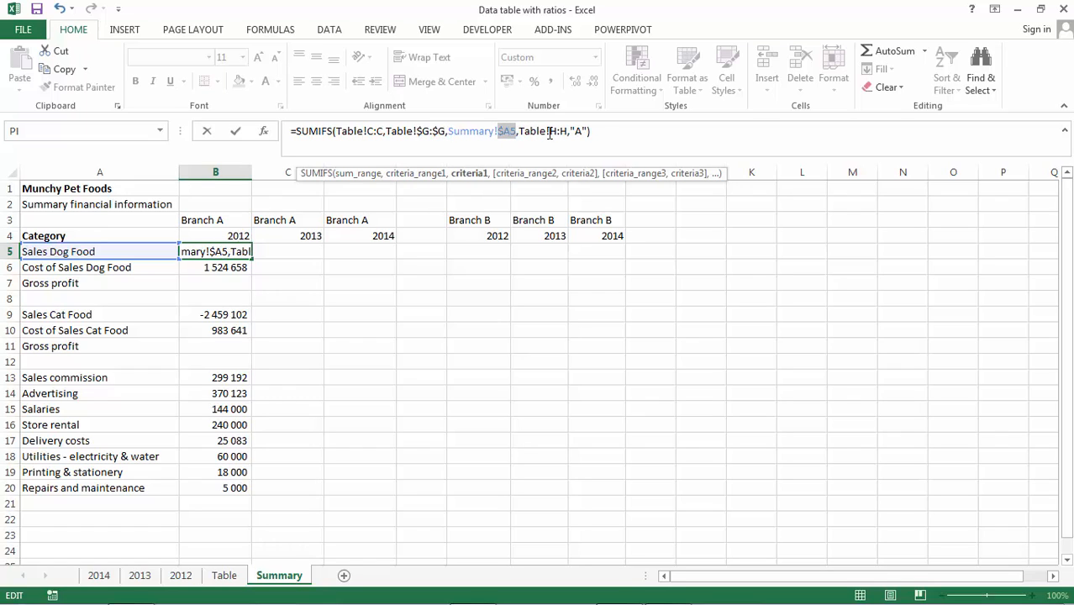
click(551, 132)
key(F4)
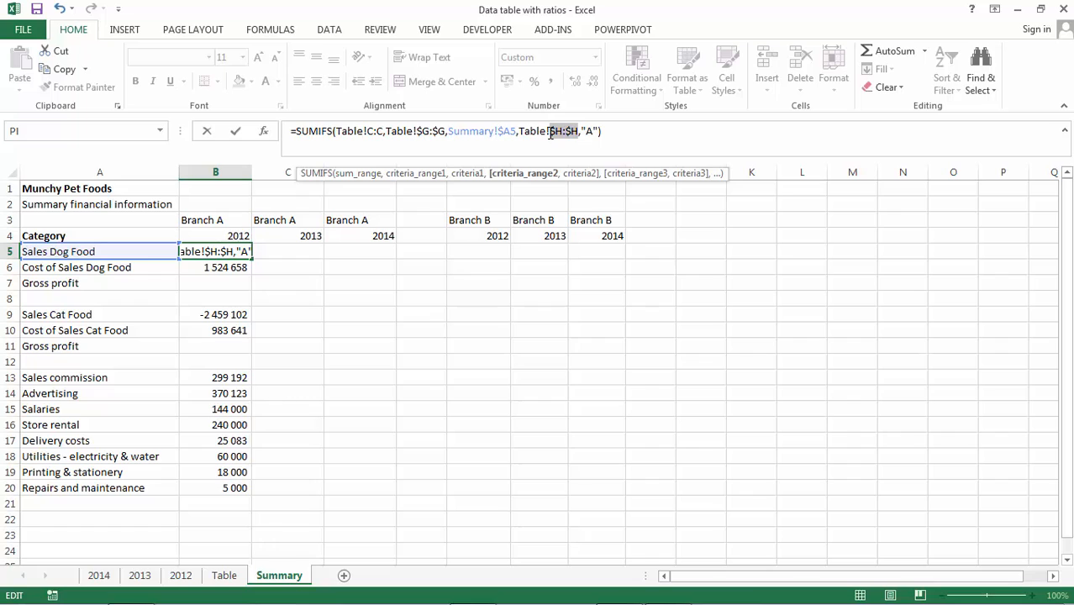
key(Return)
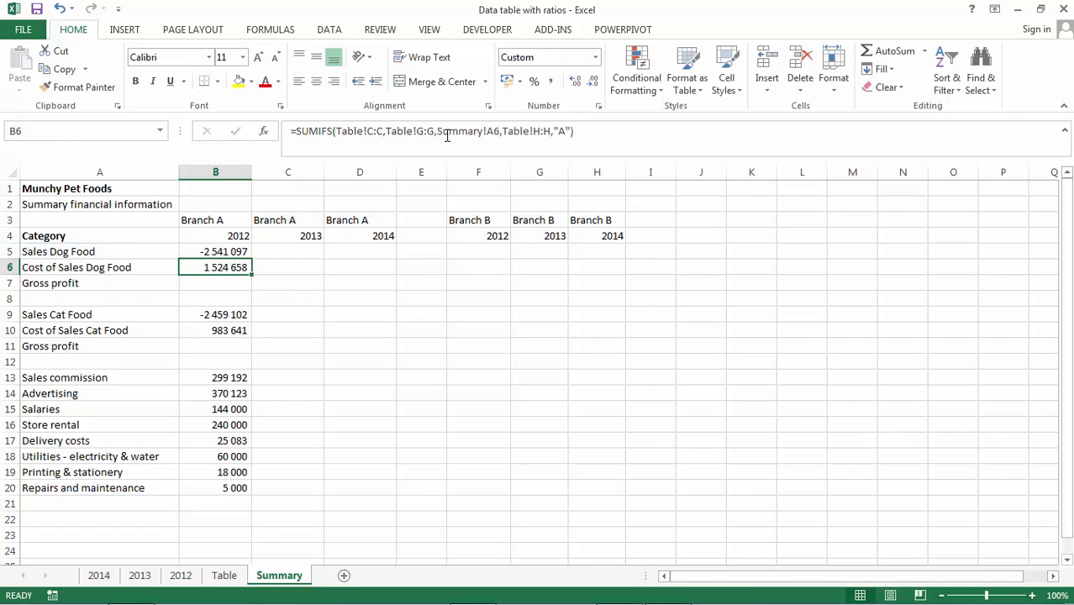
Step: Copy the SUMIFS formula from B5 to C5 for Branch A's 2013 Sales Dog Food and compare it with the Table sheet's year columns
key(Up)
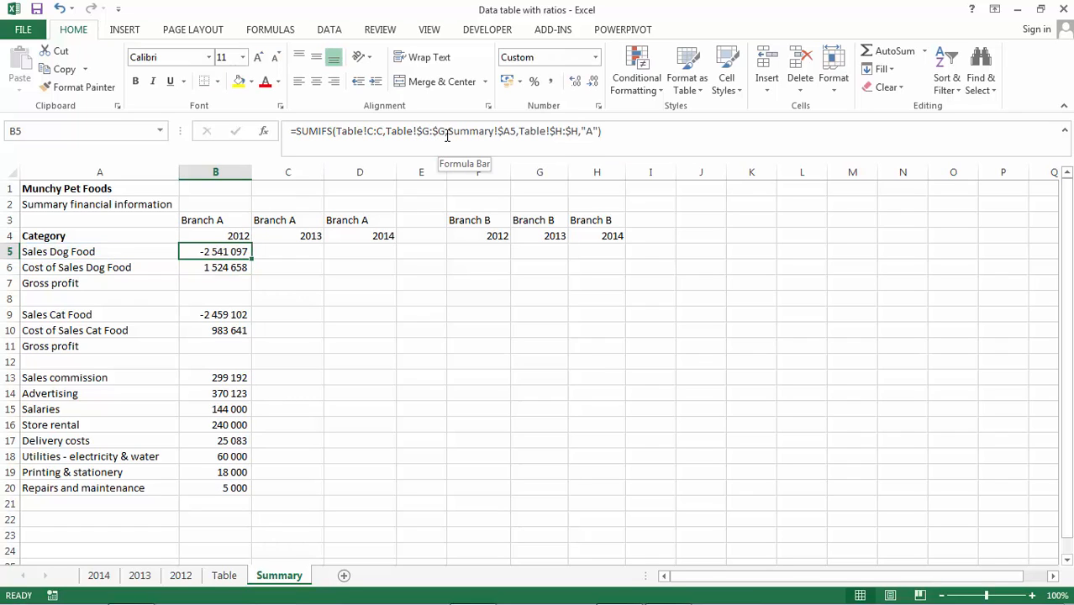
click(372, 131)
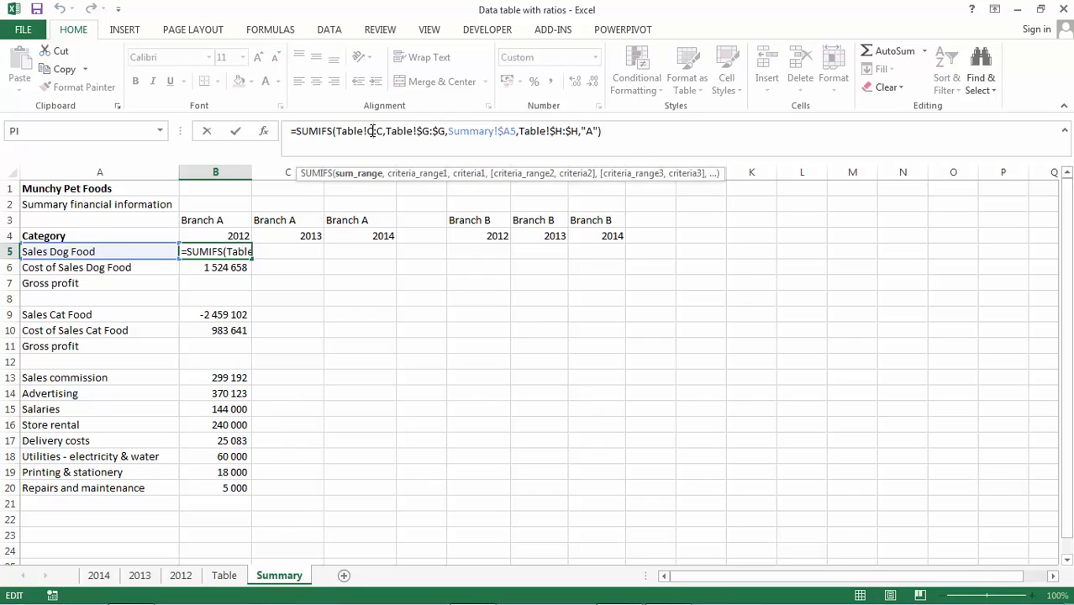
key(Return)
click(222, 252)
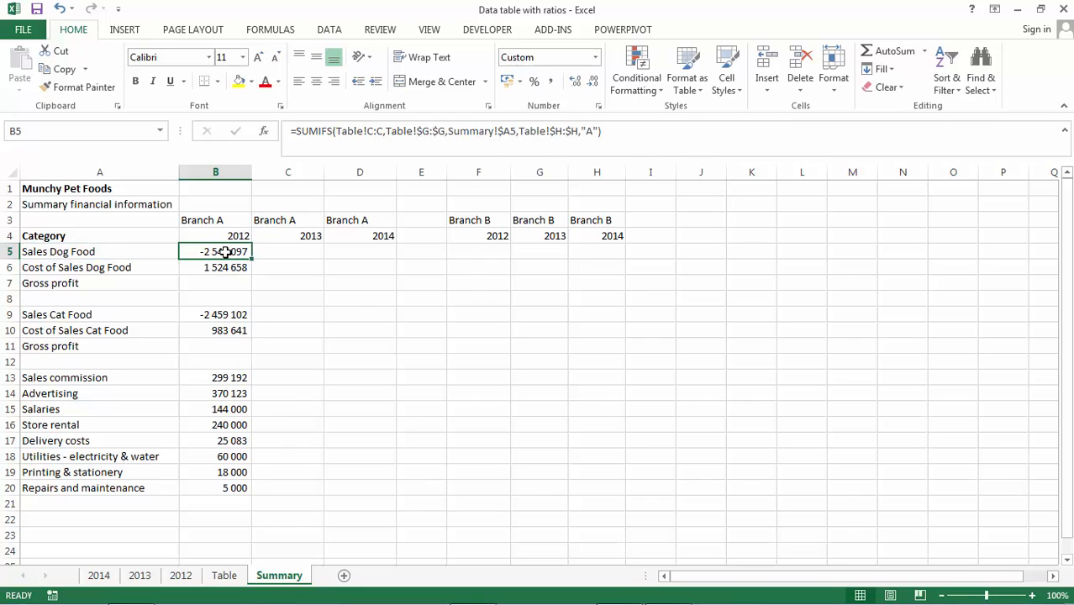
key(ctrl+c)
key(Right)
key(Return)
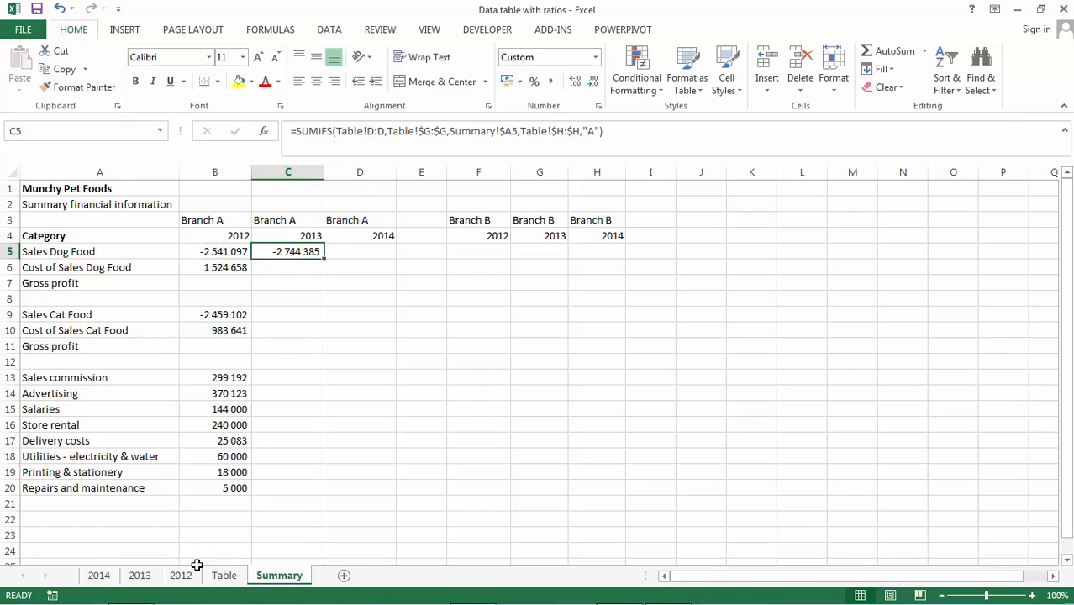
click(224, 576)
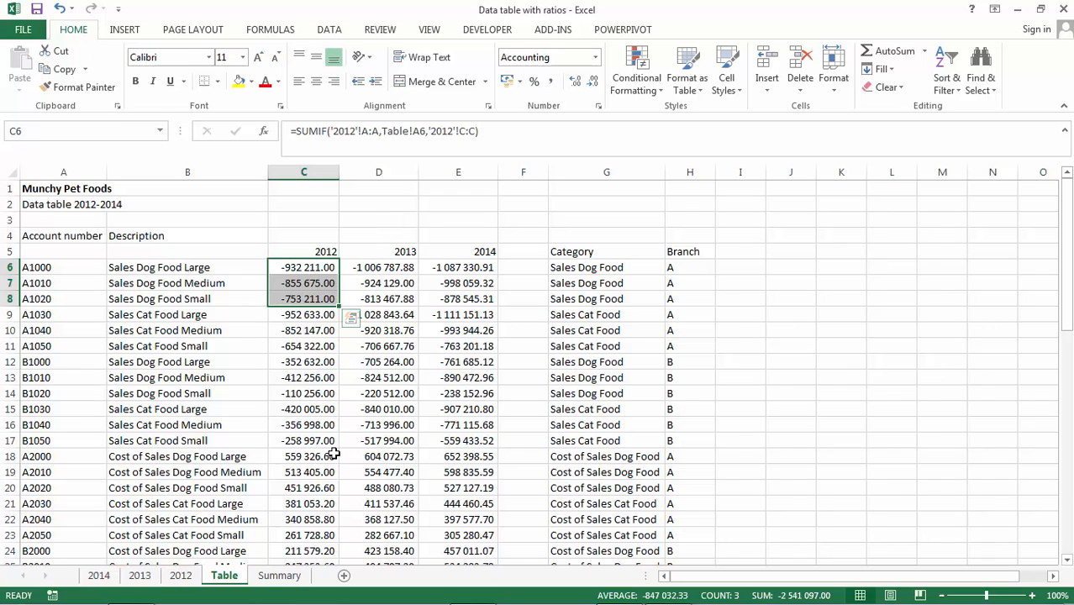
click(280, 578)
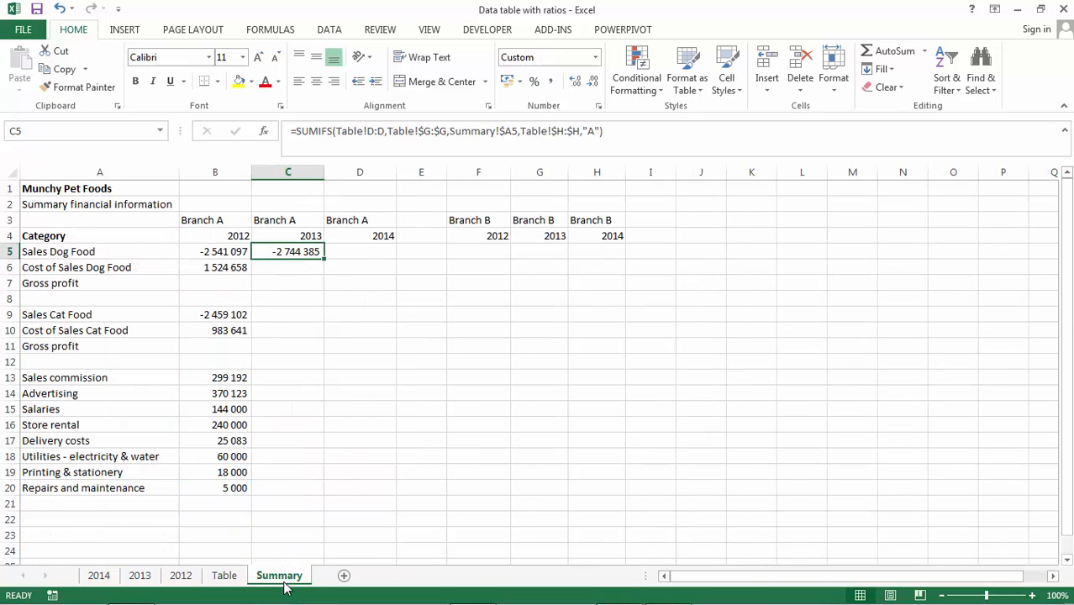
Step: Change the category reference in B5's SUMIFS formula to the fully absolute $A$5
click(225, 252)
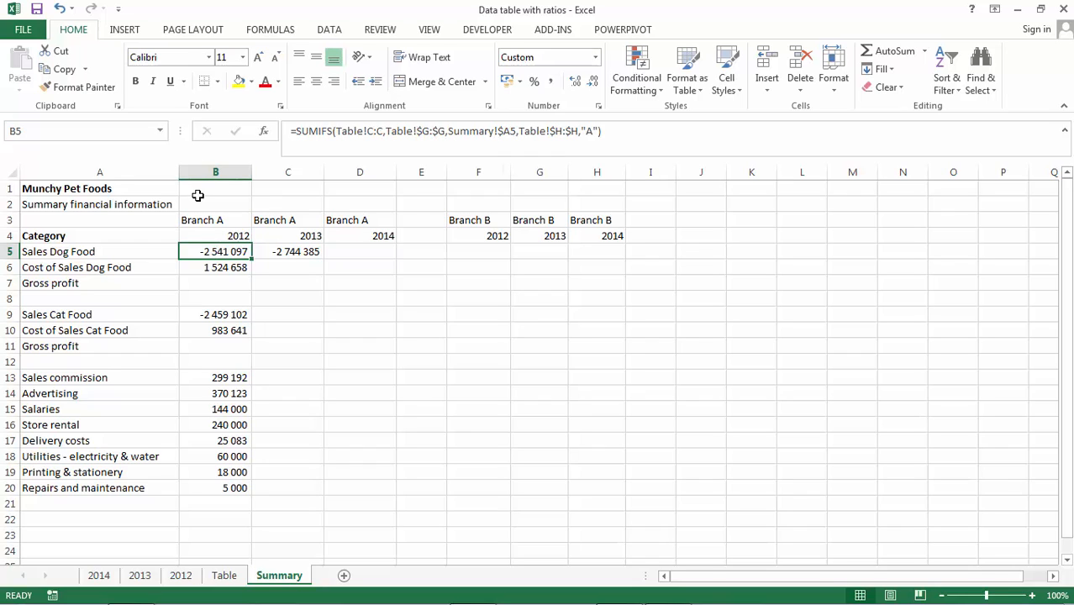
click(513, 130)
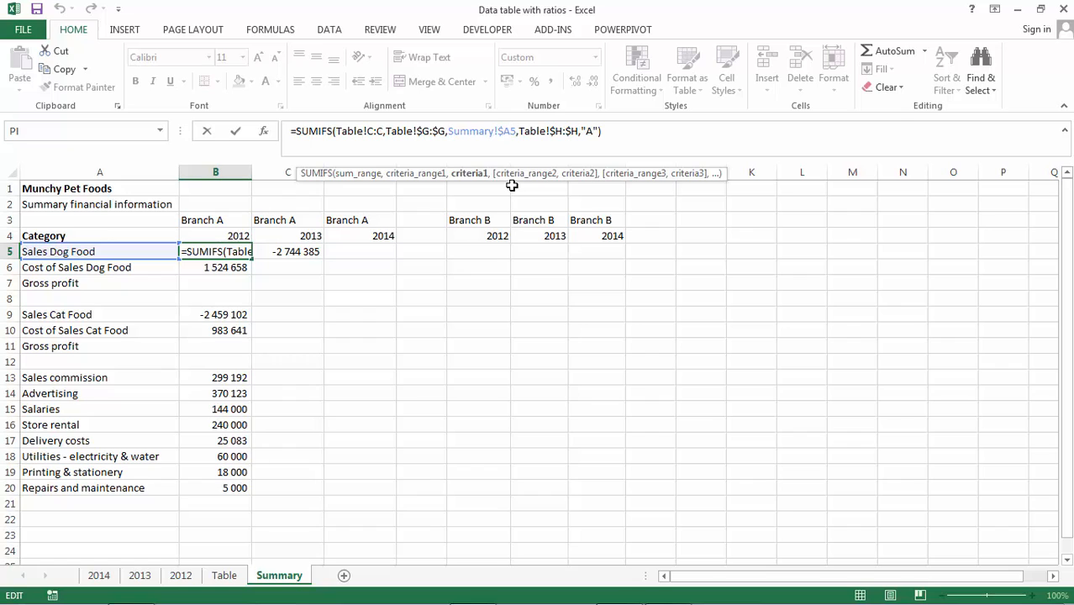
key(F4)
key(F4)
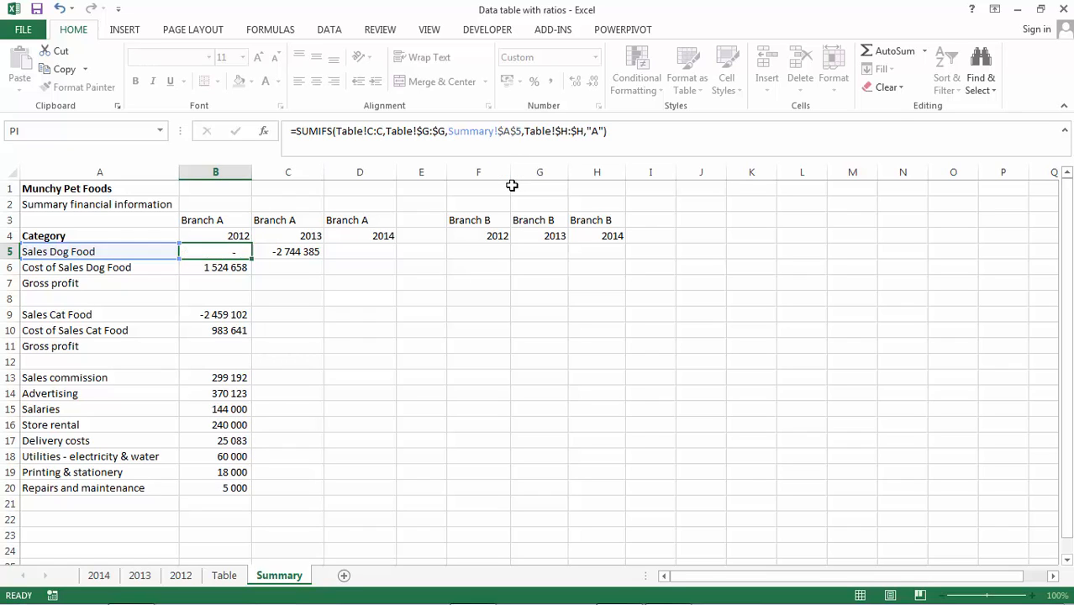
key(Return)
Step: Copy the B5 formula with the fully absolute category reference to B6 for Cost of Sales Dog Food
key(Up)
key(ctrl+c)
key(Down)
key(Return)
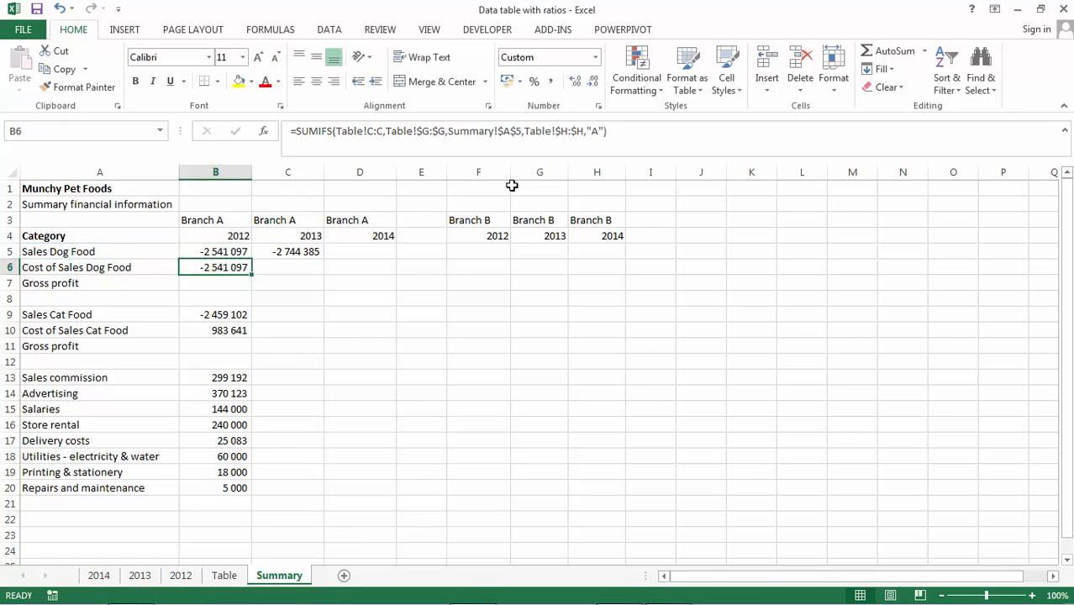
Step: Correct the category reference in B6's SUMIFS formula to $A6
click(642, 130)
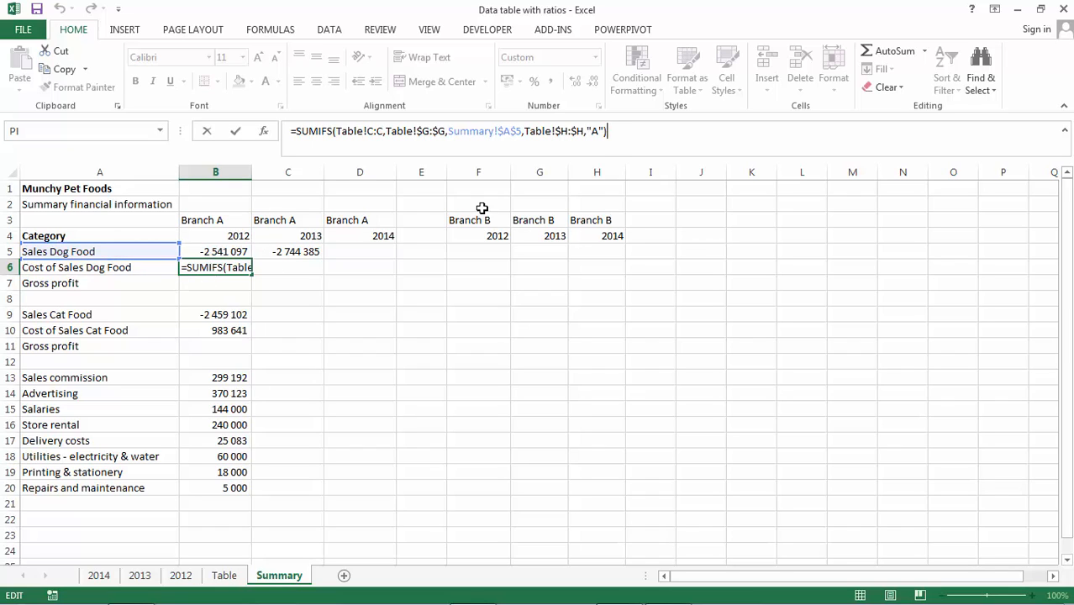
click(516, 131)
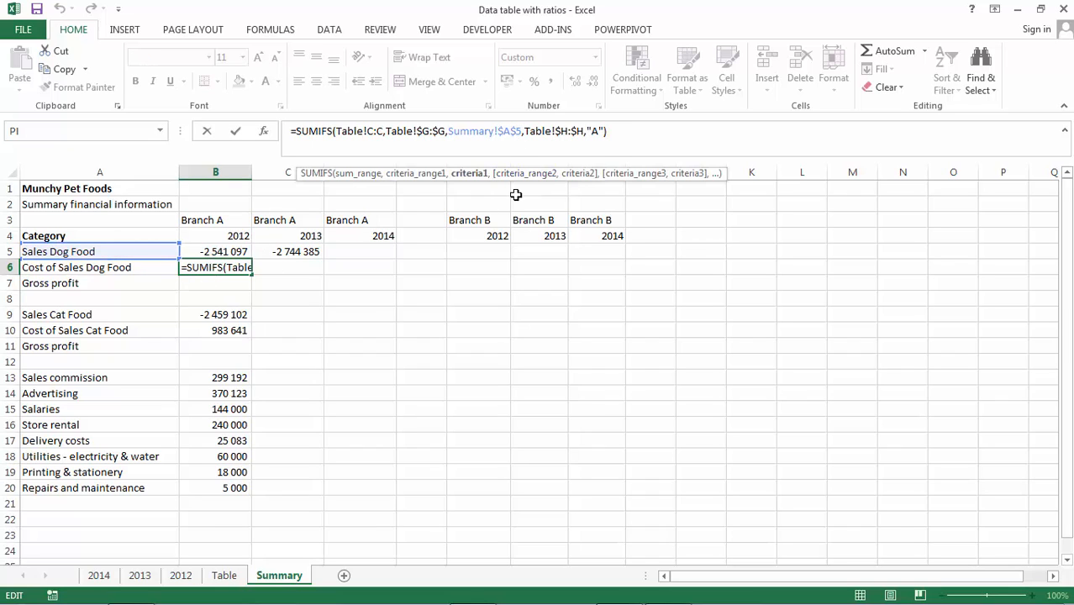
key(F4)
key(F4)
key(Return)
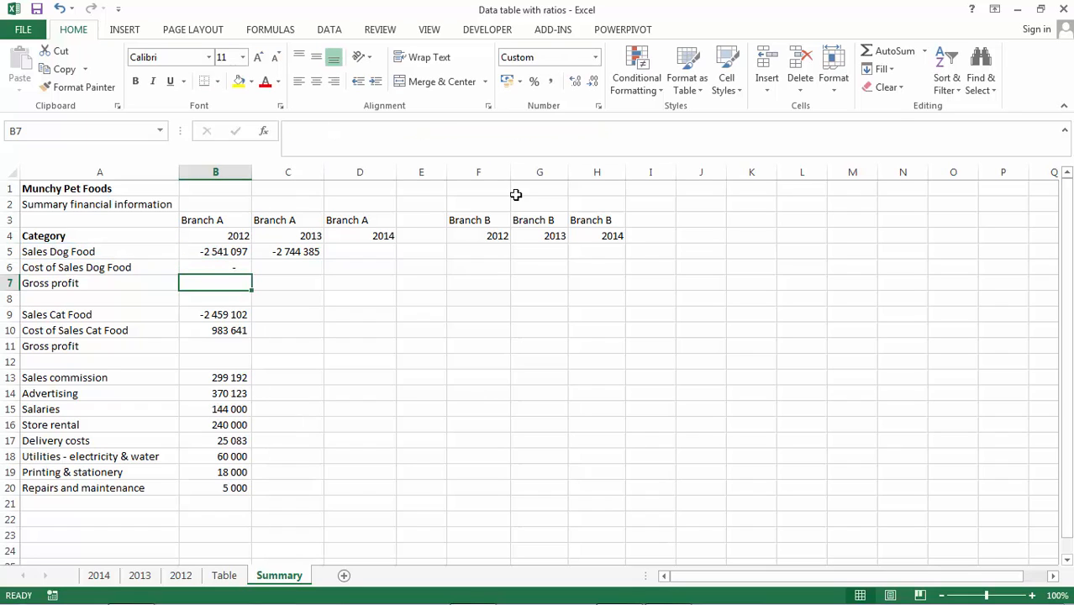
key(Up)
click(520, 131)
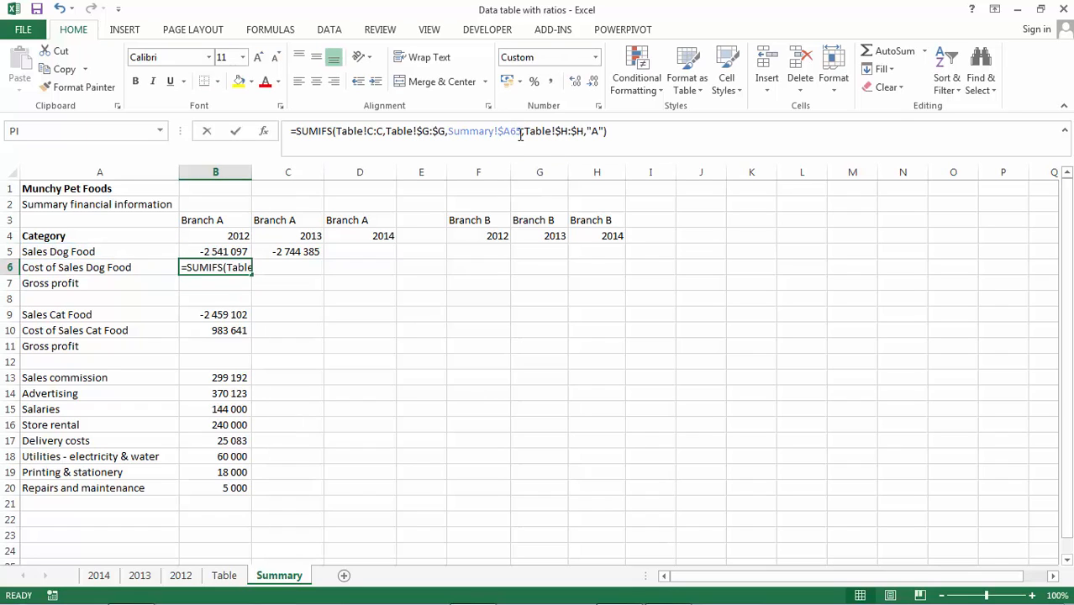
text(6)
key(Delete)
key(Return)
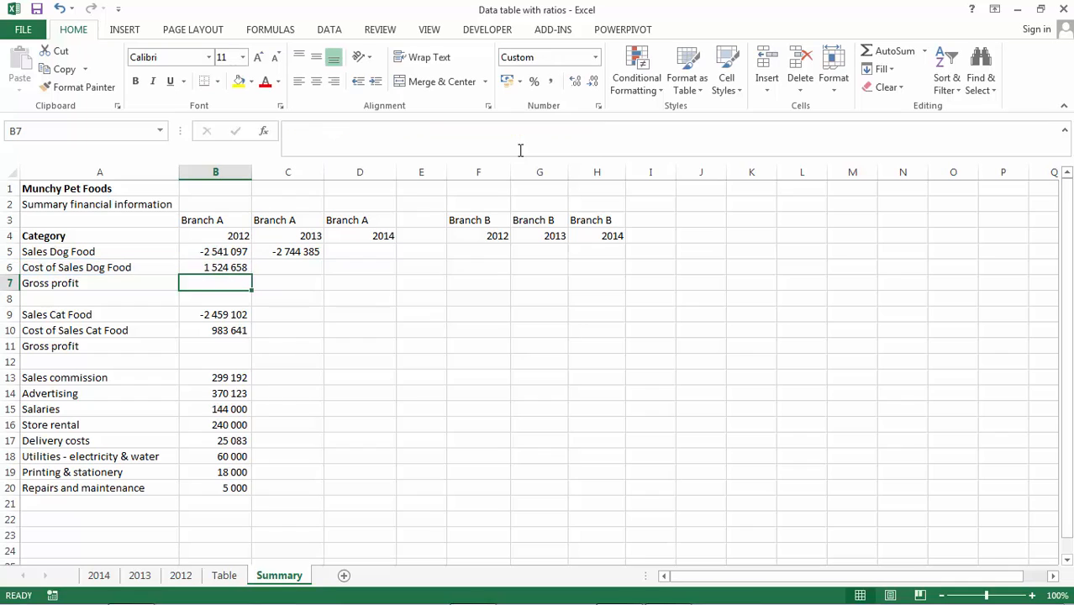
Step: Copy the 2013 SUMIFS formula from C5 to C6 for Cost of Sales Dog Food
click(229, 256)
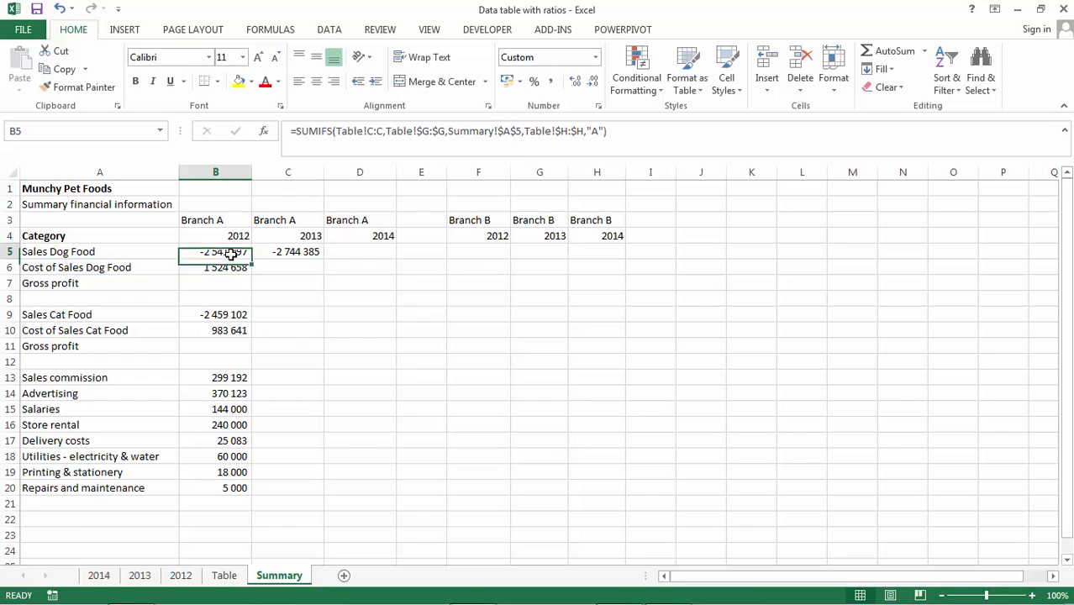
click(283, 254)
key(ctrl+c)
key(Down)
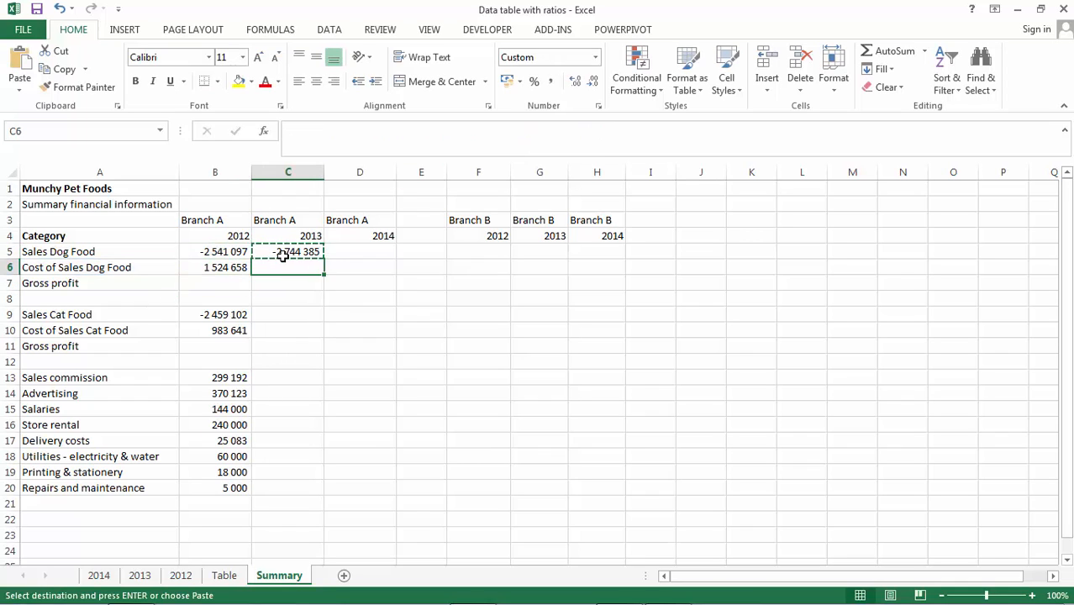
key(Return)
Step: Copy the C6 formula to C9:C10 for the 2013 Sales Cat Food and Cost of Sales Cat Food
key(ctrl+c)
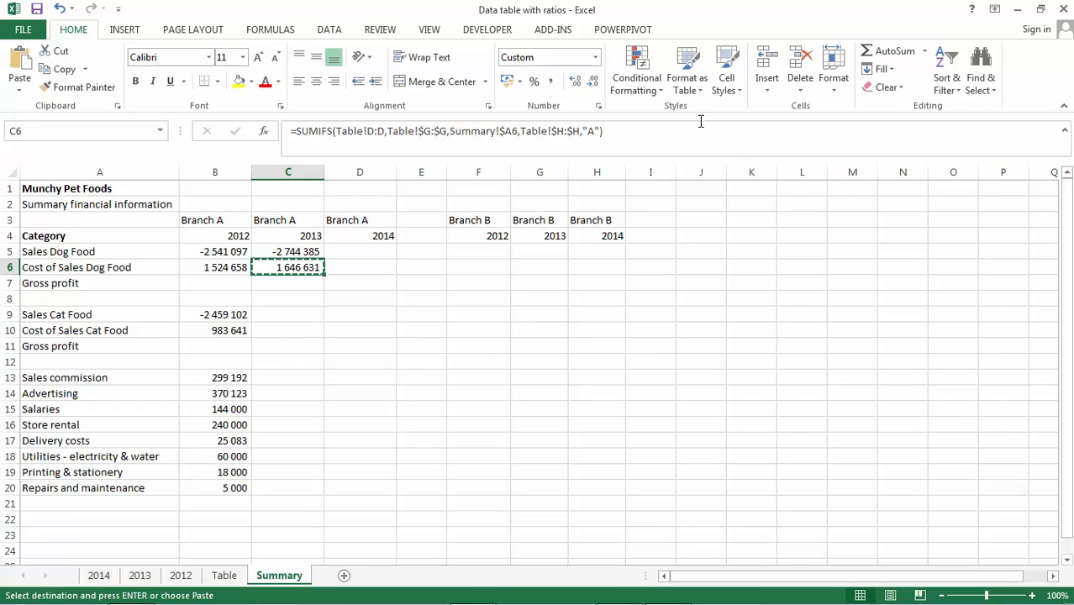
key(Down)
key(Down)
key(Down)
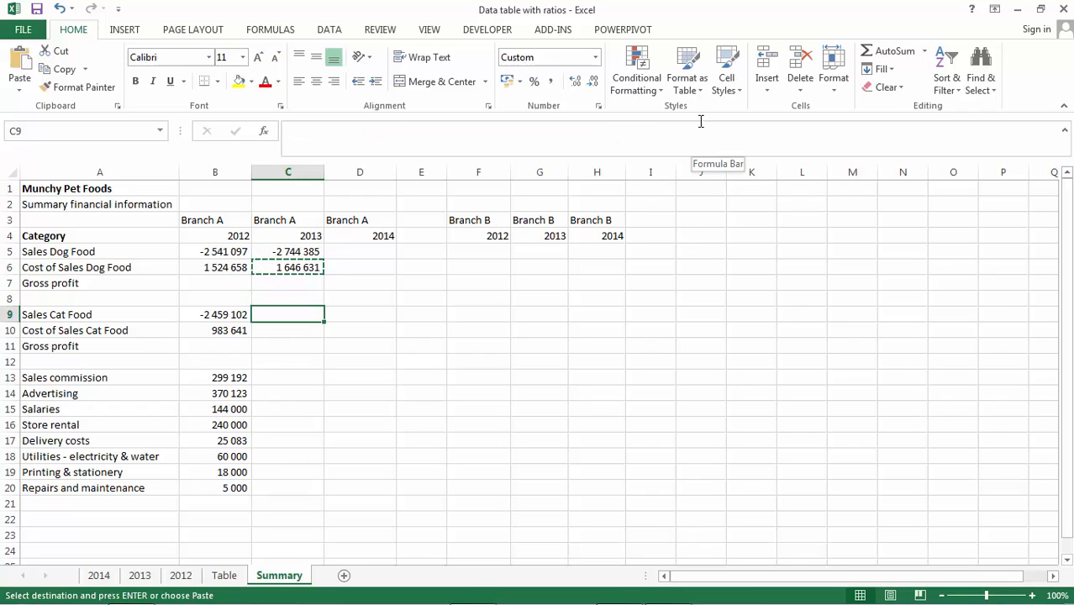
key(shift+Down)
key(Return)
Step: Copy the C10 formula to C13:C20 for the 2013 expense categories from Sales commission to Repairs and maintenance
key(ctrl+c)
key(Down)
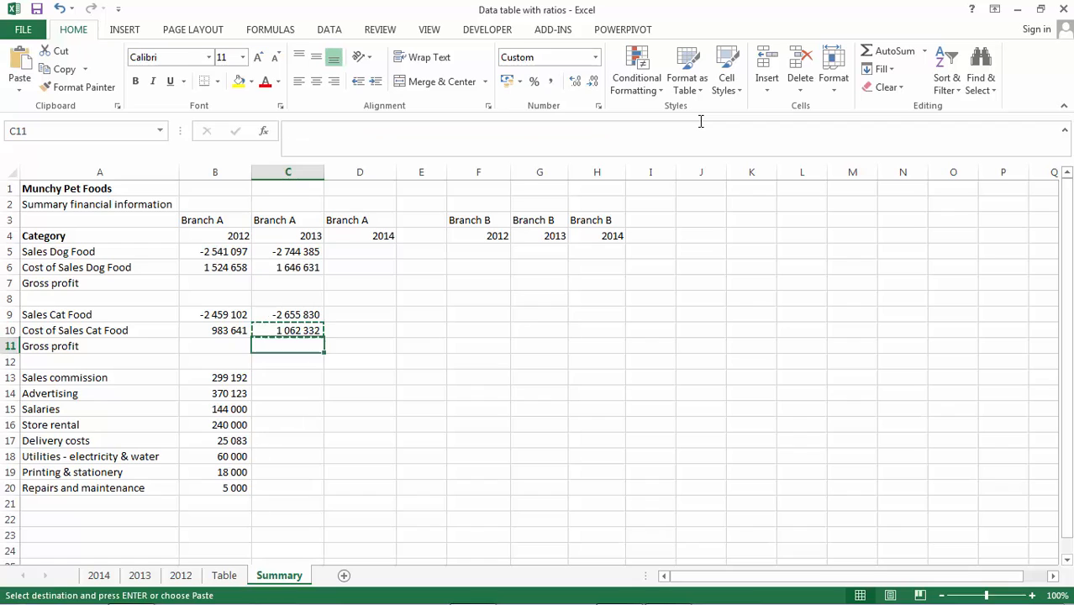
key(Down)
key(Down)
key(shift+Down)
key(shift+Down)
key(shift+Down)
key(shift+Down)
key(shift+Down)
key(shift+Down)
key(shift+Down)
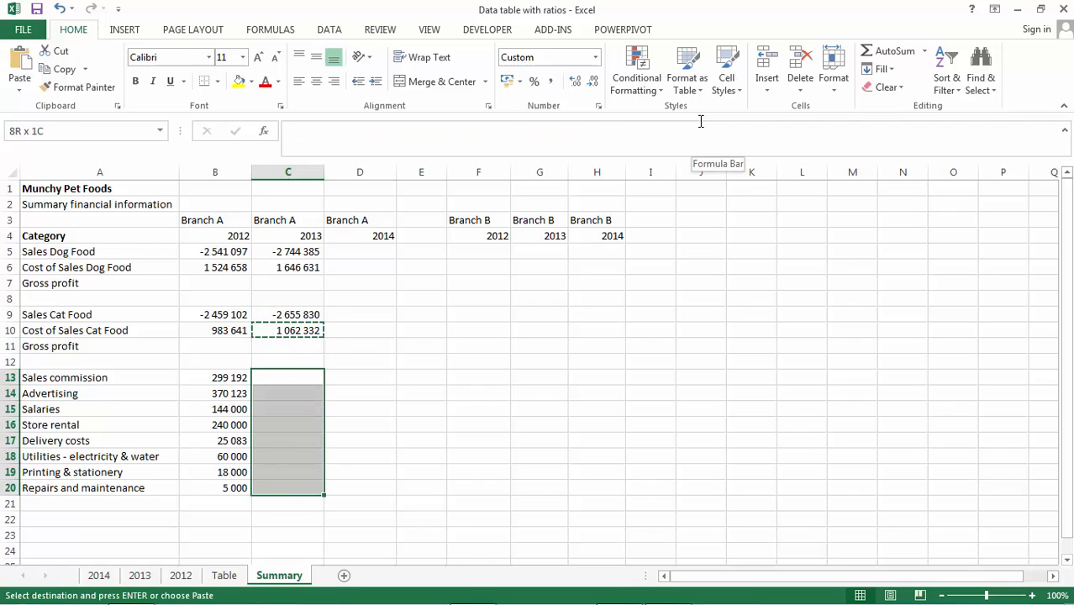
key(Return)
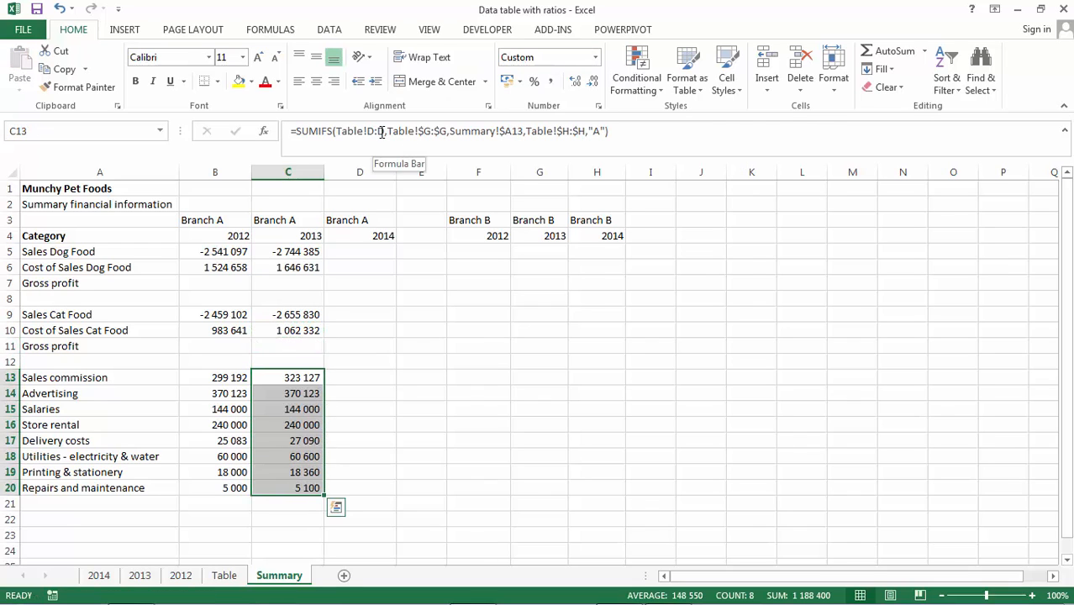
Step: Copy the Branch A 2013 formulas in C5:C20 to D5:D20 for 2014
key(Up)
key(Up)
key(Up)
key(Up)
key(Up)
key(Up)
key(Up)
key(Up)
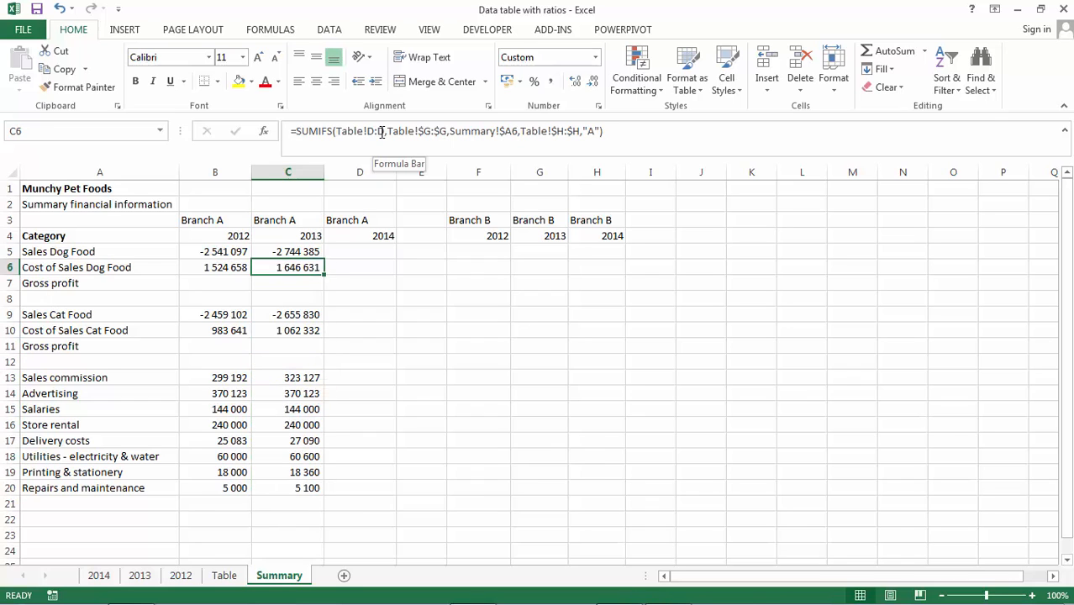
key(shift+Down)
key(shift+Down)
key(shift+Down)
key(shift+Down)
key(shift+Down)
key(shift+Down)
key(shift+Down)
key(shift+Down)
key(shift+Down)
key(shift+Down)
key(shift+Down)
key(shift+Down)
key(shift+Down)
key(shift+Down)
key(shift+Down)
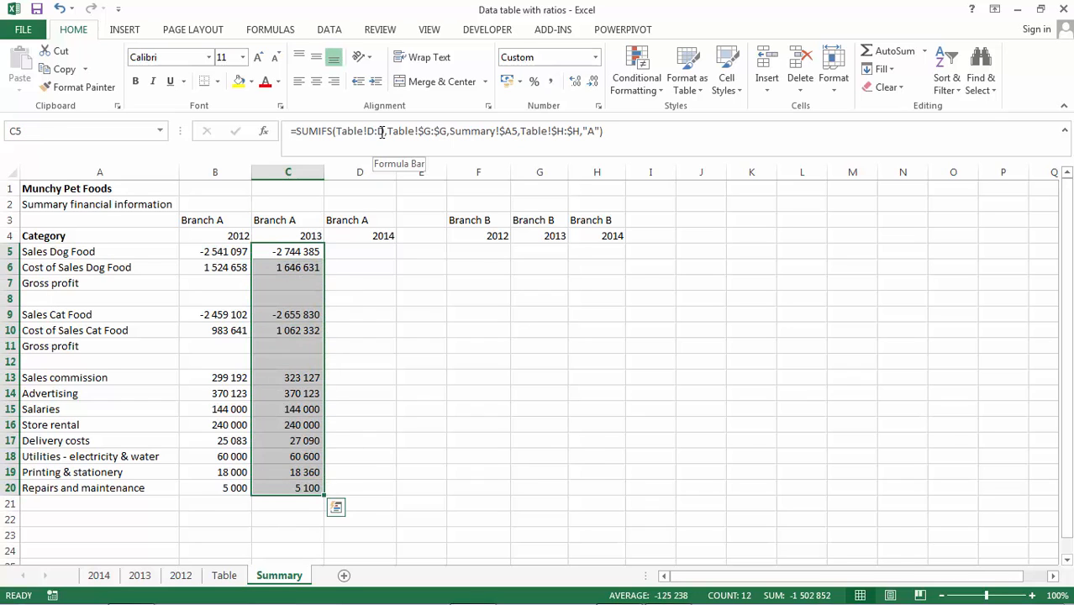
key(ctrl+c)
key(Right)
key(Return)
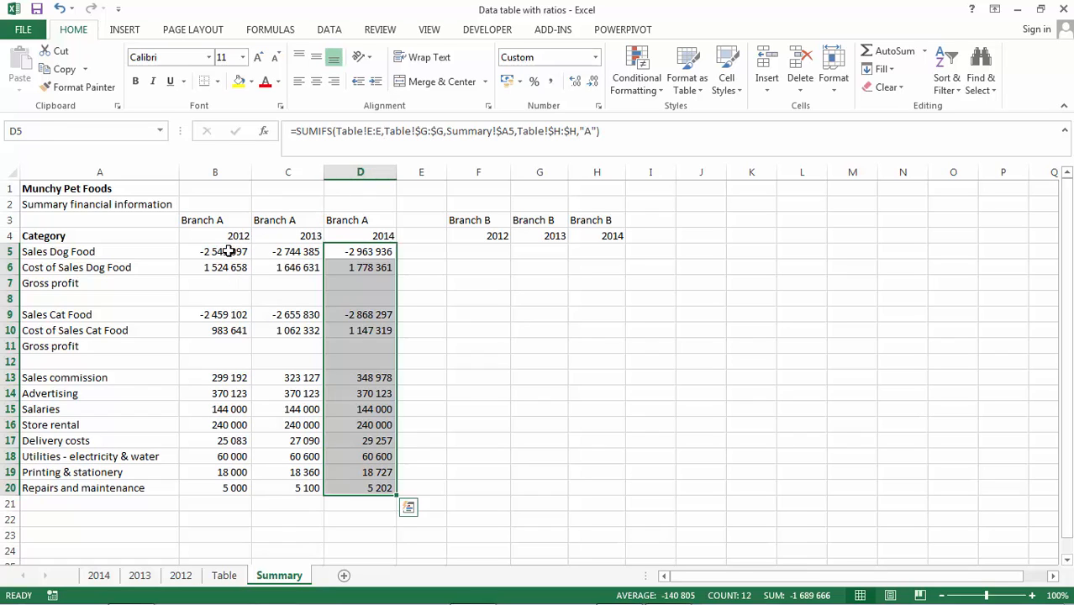
Step: Copy the Branch A 2012 formulas in B5:B20 to F5:F20 for Branch B 2012
drag(229, 251, 228, 490)
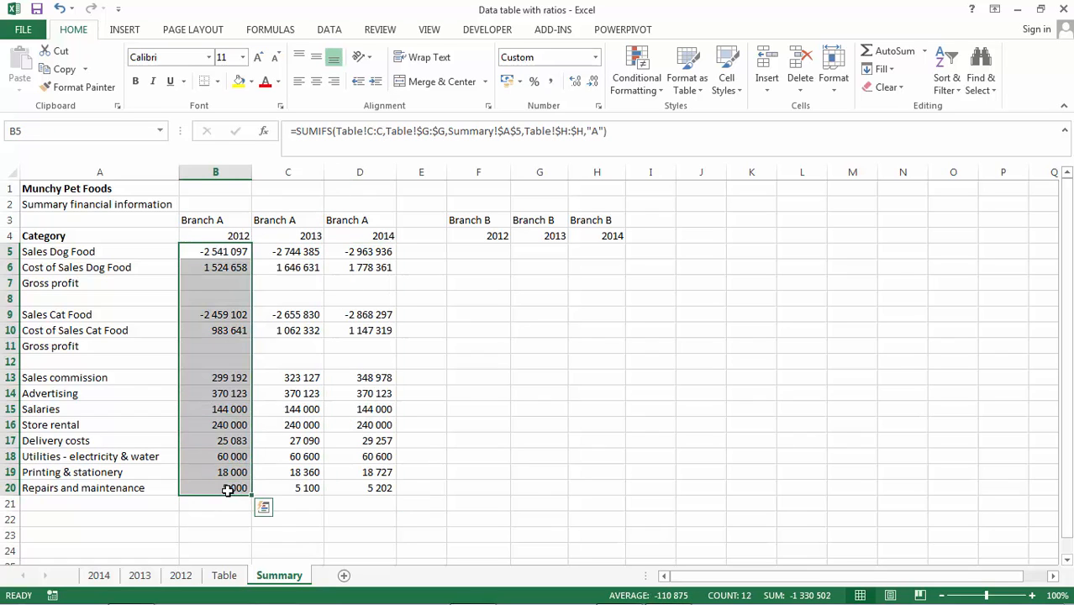
key(ctrl+c)
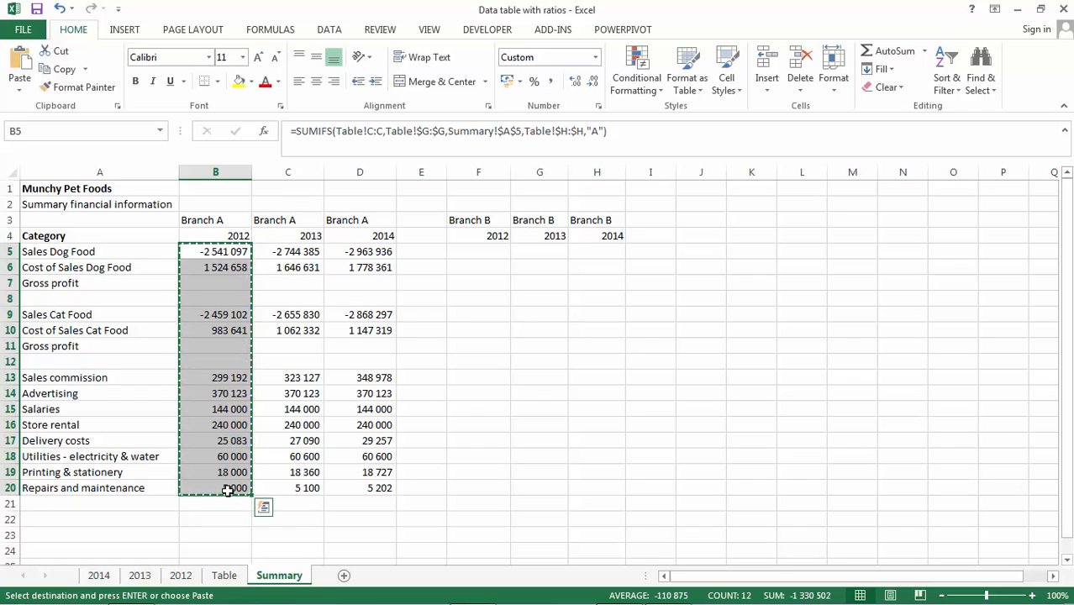
key(Right)
key(Right)
key(Right)
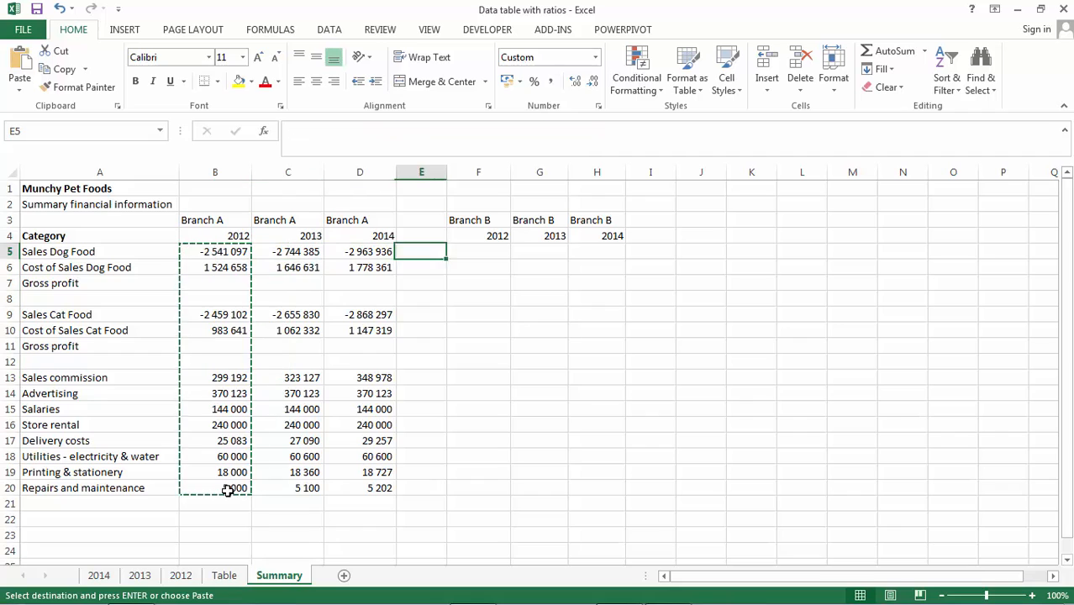
key(Right)
key(Return)
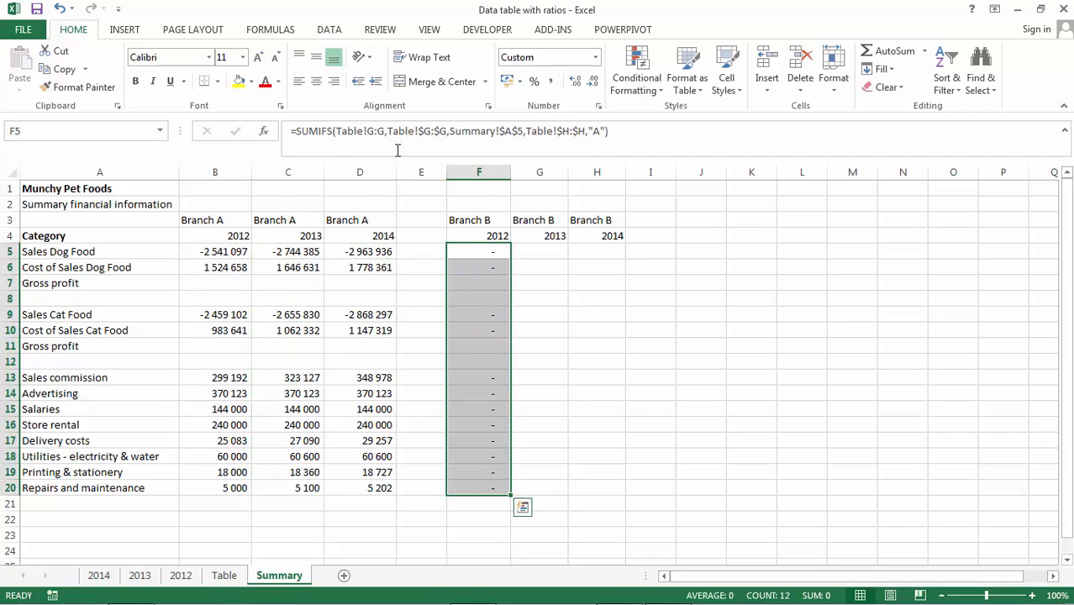
Step: Change the sum range of the Branch B 2012 Sales Dog Food formula in F5 to Table!C:C
click(369, 130)
key(Delete)
text(c)
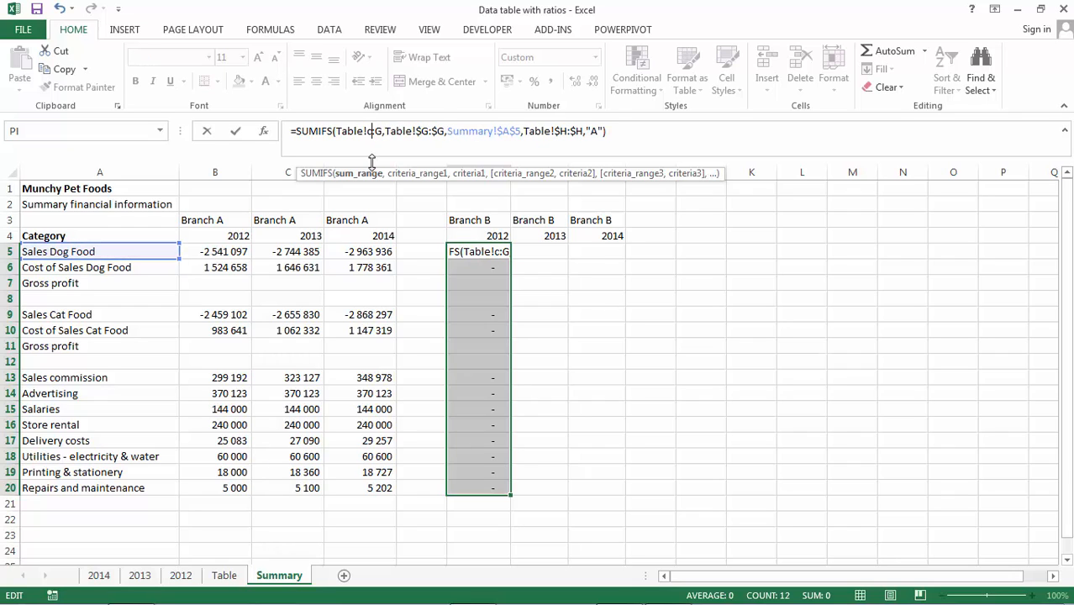
key(Right)
key(Delete)
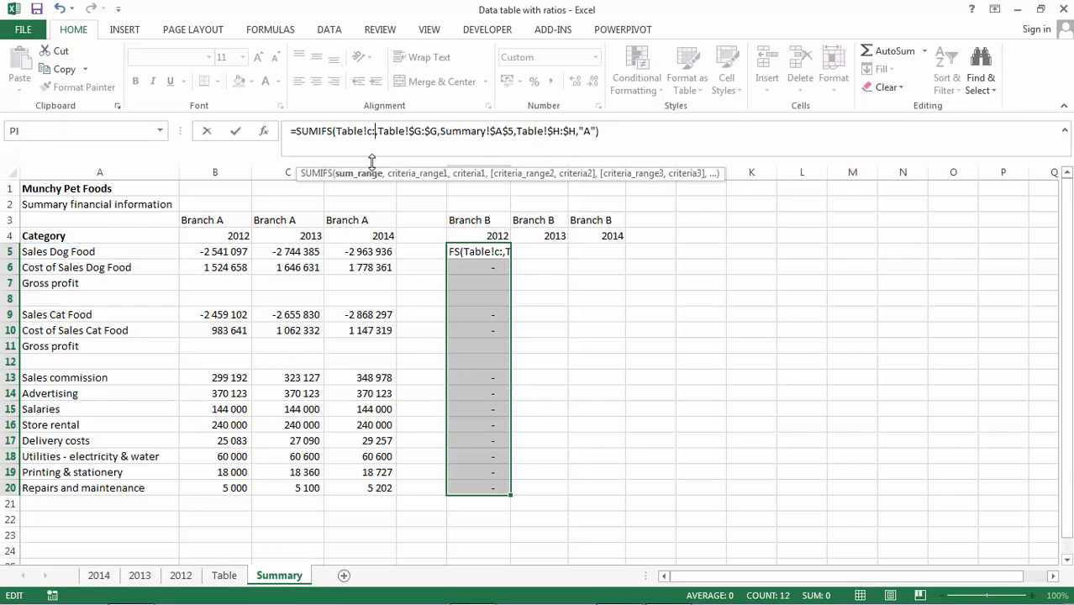
text(g)
key(Return)
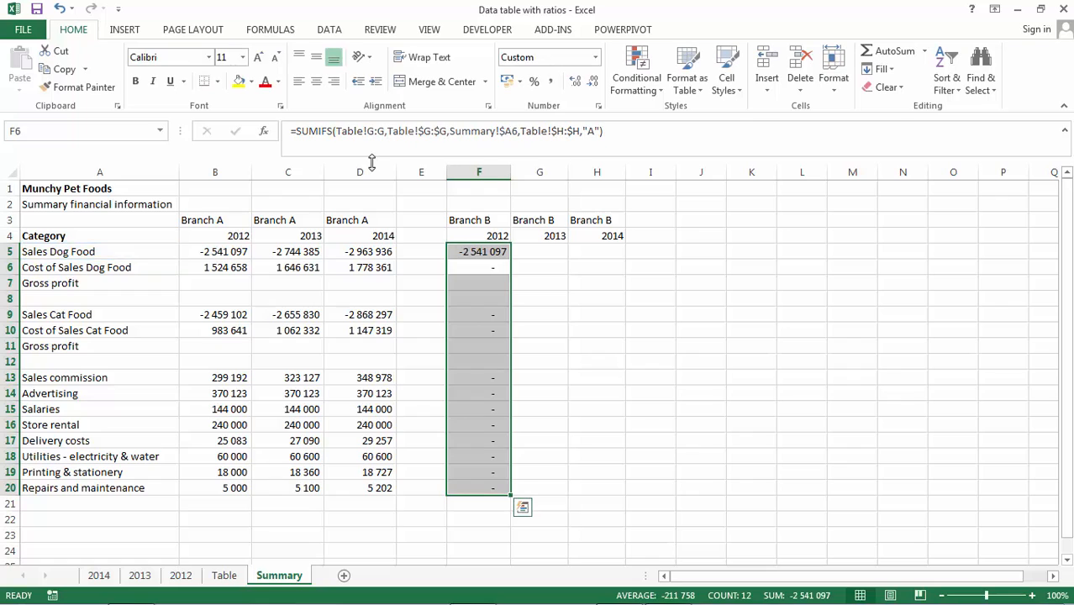
key(Up)
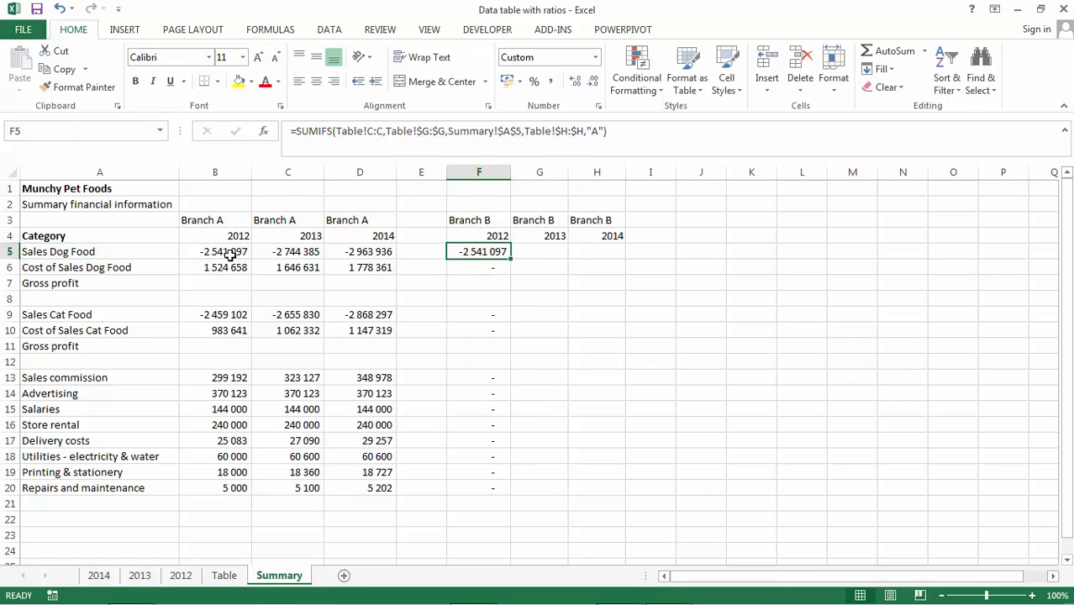
Step: Set the branch criterion of the SUMIFS formula in F5 to "B"
click(597, 135)
key(BackSpace)
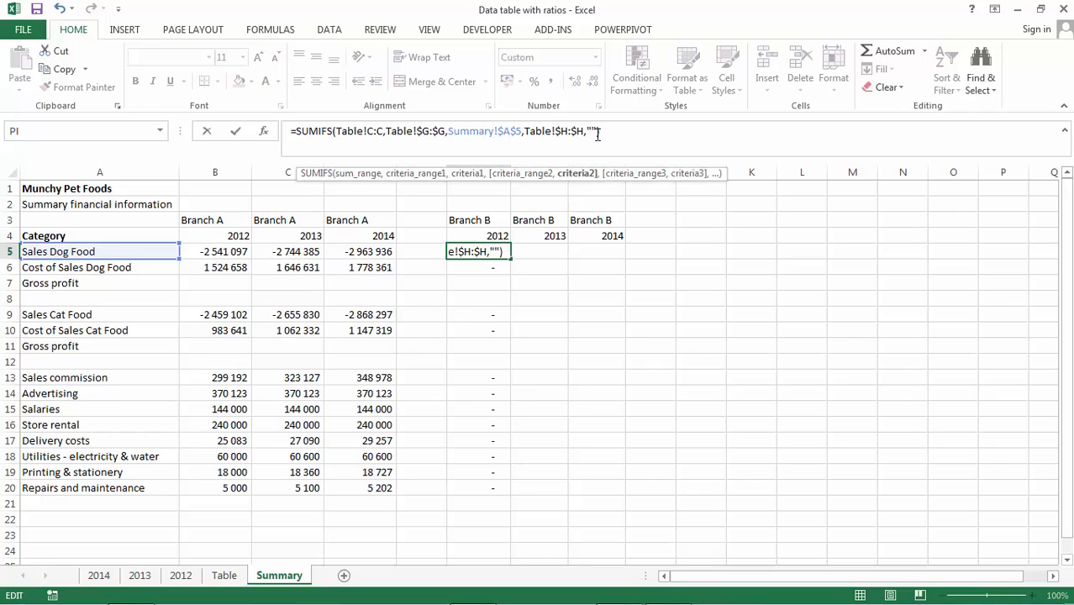
text(B)
key(Return)
key(Up)
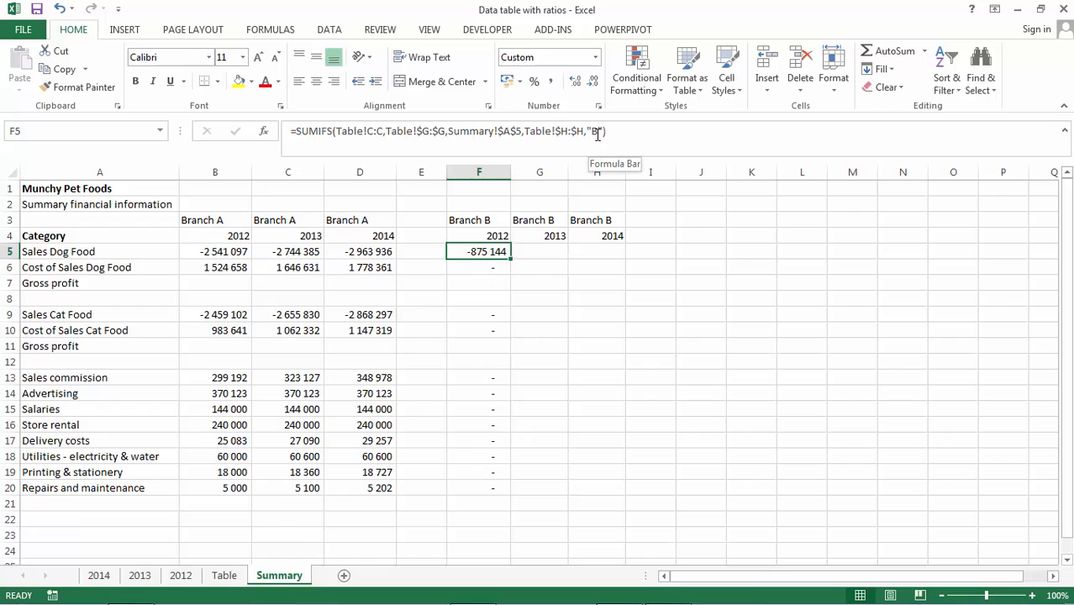
Step: Try to copy the F5 formula to F6 for the Branch B 2012 Cost of Sales Dog Food
key(ctrl+c)
key(Down)
key(Return)
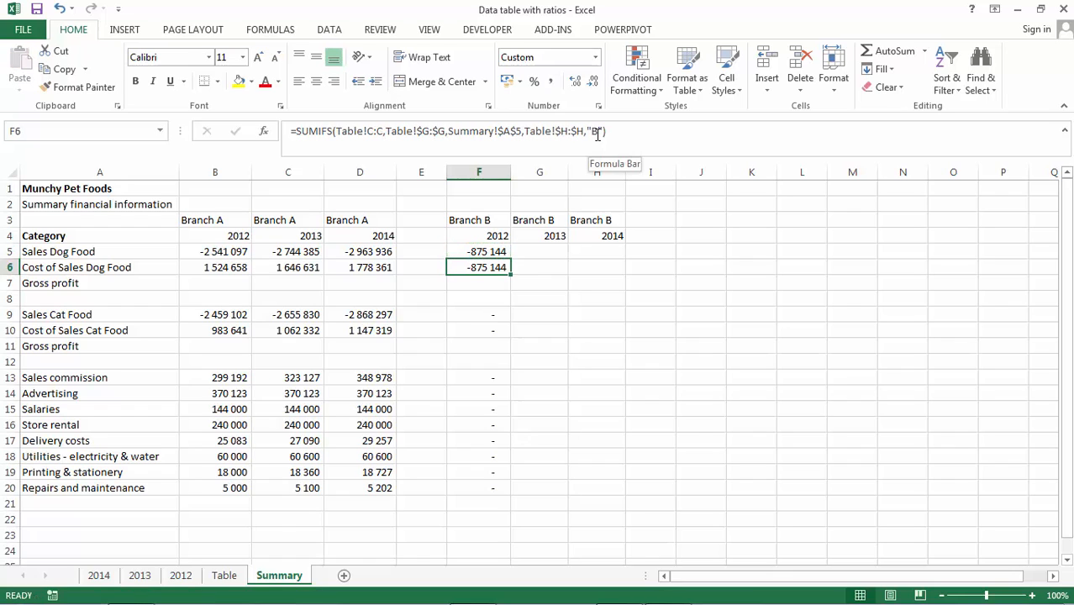
Step: Make the row of the category criterion in the F5 formula relative, so it reads Summary!$A5
key(Up)
click(513, 130)
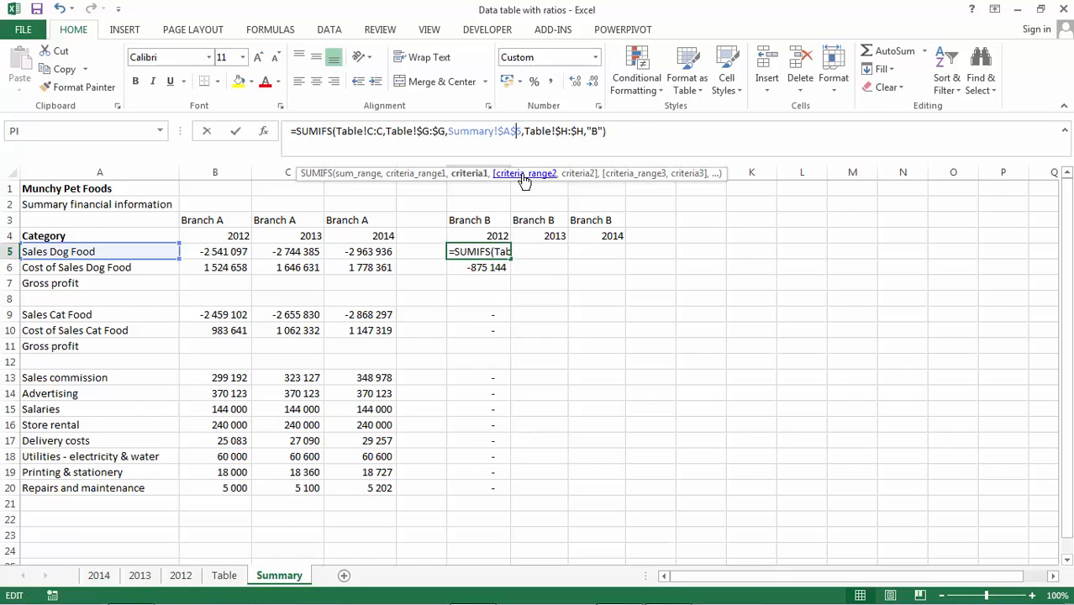
key(BackSpace)
key(Return)
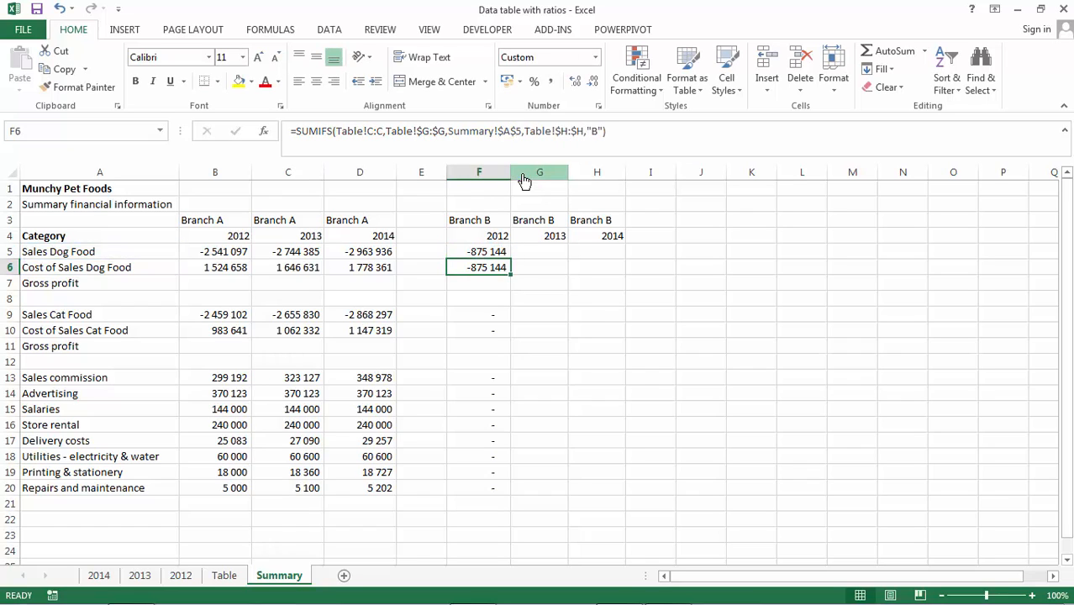
Step: Copy the corrected F5 formula to F6 for the Branch B 2012 Cost of Sales Dog Food
key(Up)
key(ctrl+c)
key(Down)
key(Return)
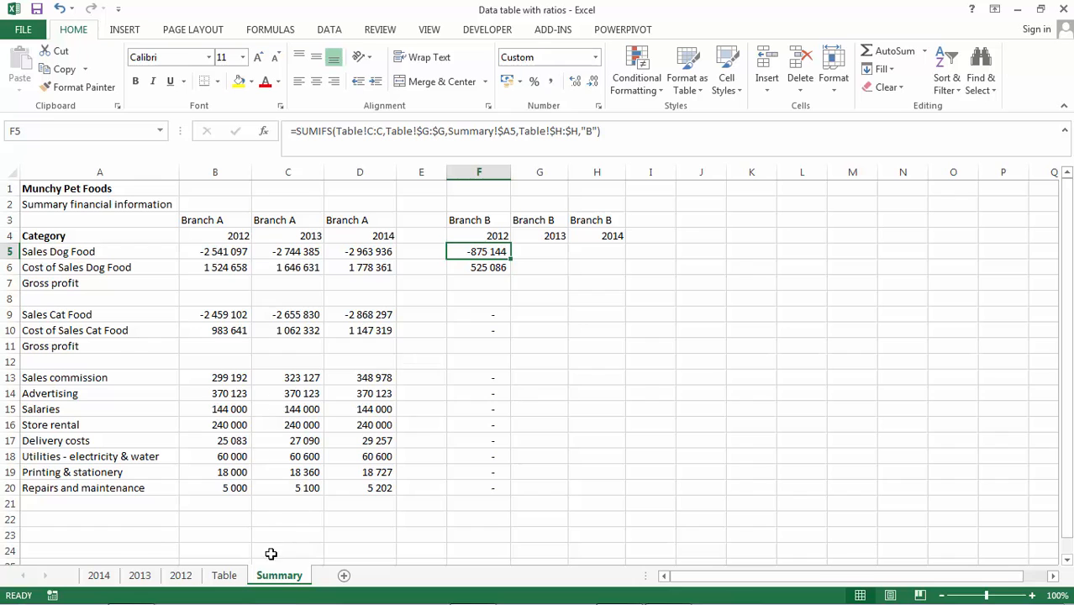
Step: Check the sum of the Branch B 2012 dog food sales in C12:C14 on the Table sheet, and return to the Summary sheet
click(224, 577)
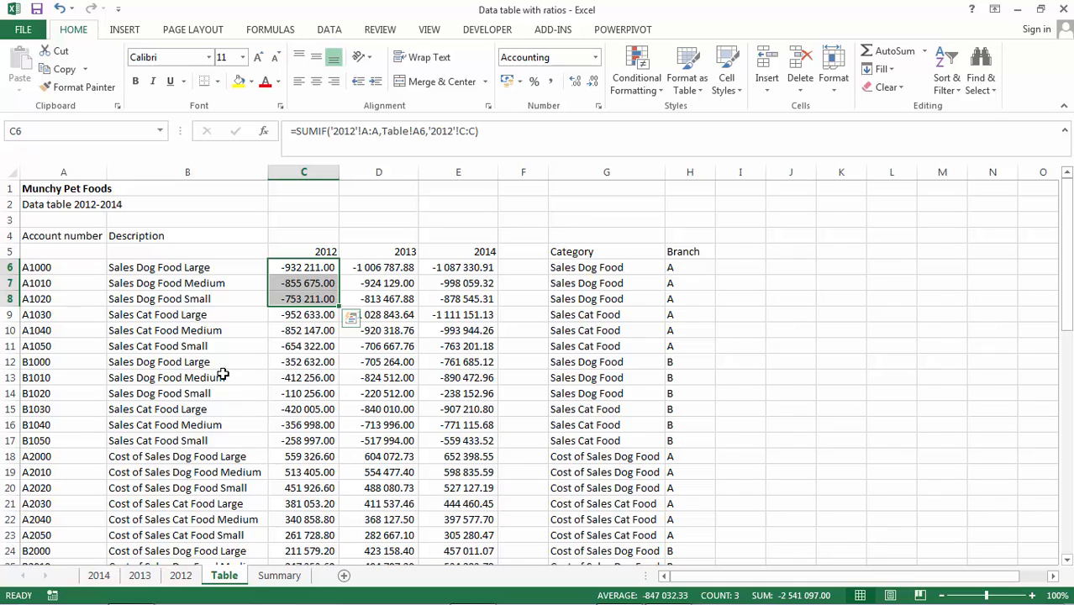
drag(296, 357, 298, 395)
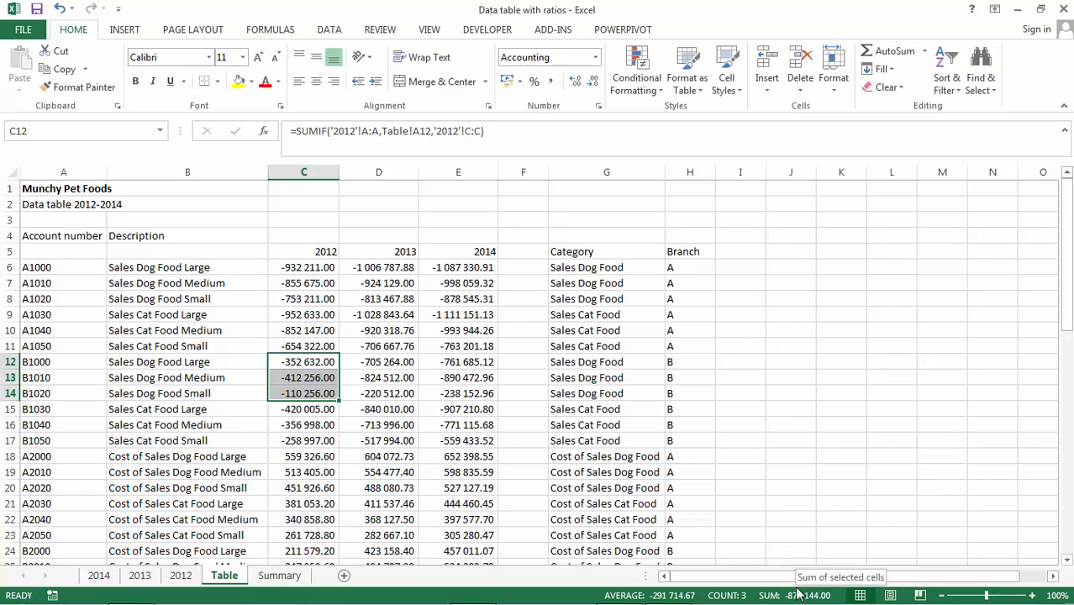
click(278, 576)
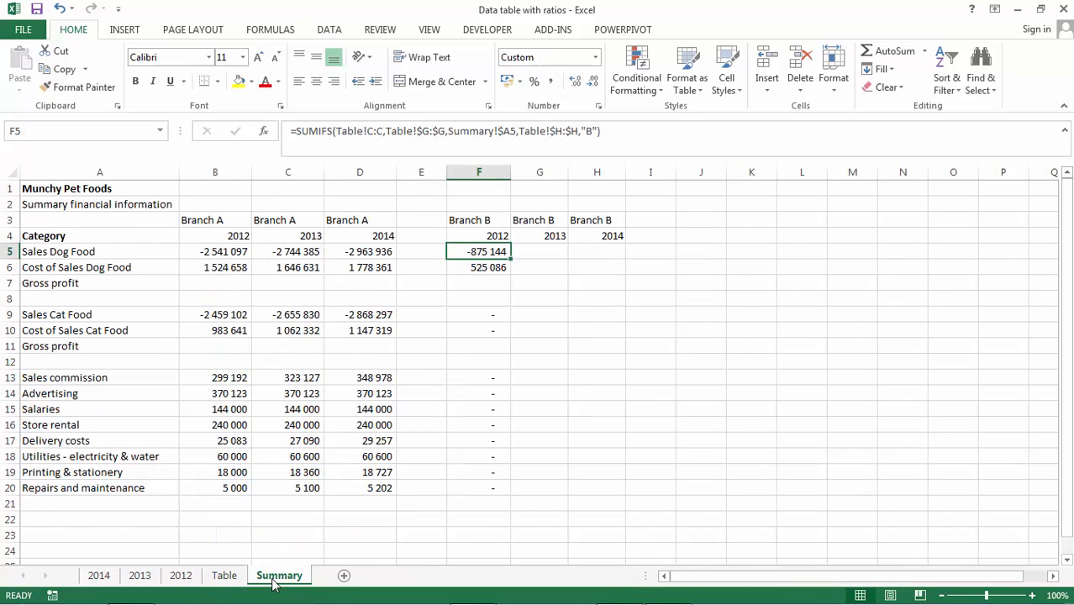
Step: Copy the F6 formula to F9:F10 for the Branch B 2012 Sales Cat Food and Cost of Sales Cat Food
key(shift+Down)
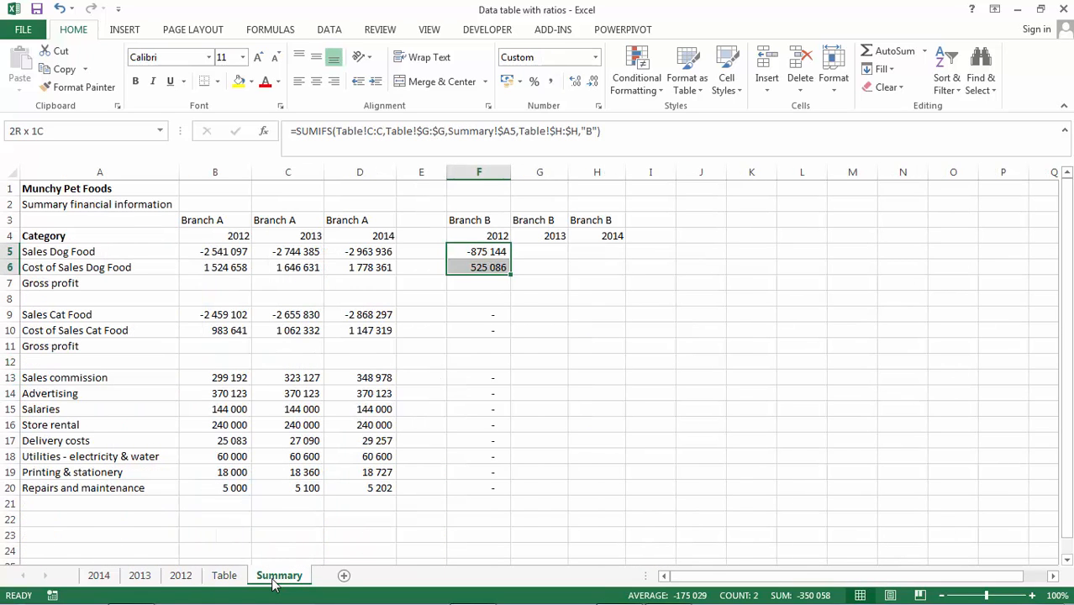
key(Down)
key(ctrl+c)
key(Down)
key(Down)
key(Down)
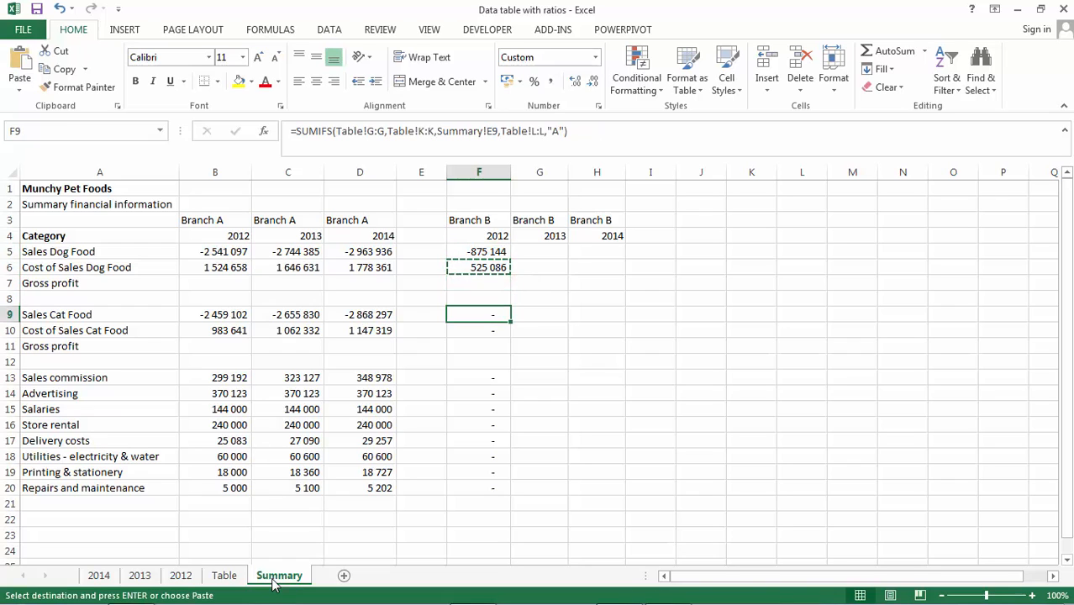
key(shift+Down)
key(ctrl+v)
key(Escape)
Step: Copy the F10 formula to F13:F20 for the Branch B 2012 expense categories from Sales commission to Repairs and maintenance
key(Down)
key(ctrl+c)
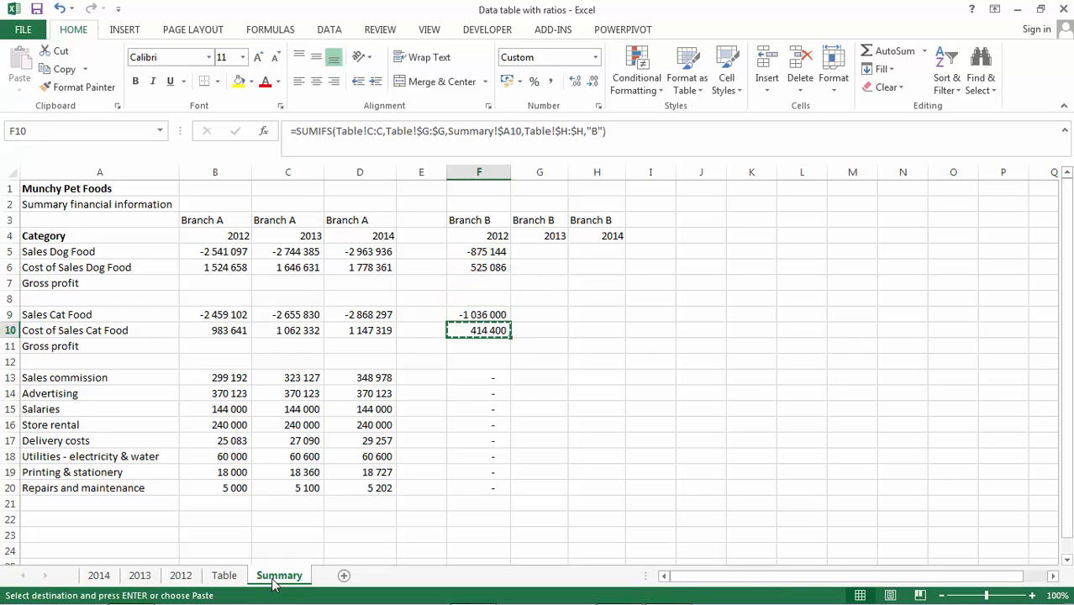
key(Down)
key(Down)
key(Down)
key(shift+Down)
key(shift+Down)
key(shift+Down)
key(shift+Down)
key(shift+Down)
key(shift+Down)
key(shift+Down)
key(ctrl+v)
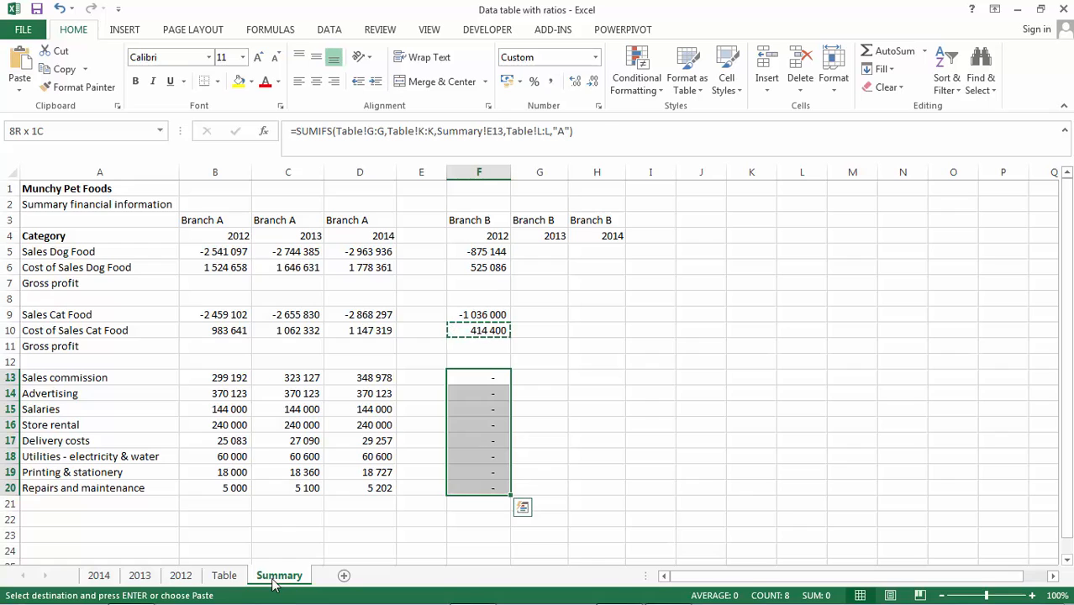
key(Escape)
Step: Copy the Branch B 2012 formulas in F5:F20 across to columns G and H for 2013 and 2014
key(Up)
key(Up)
key(Up)
key(Up)
key(Up)
key(Up)
key(Up)
key(Up)
key(Up)
key(Down)
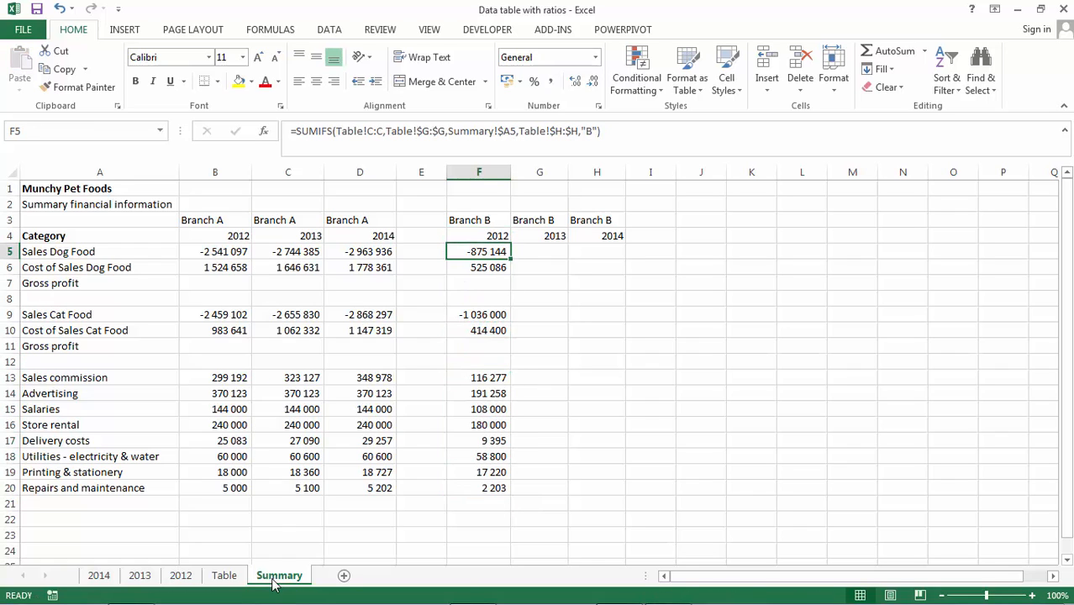
key(shift+Down)
key(shift+Down)
key(shift+Down)
key(shift+Down)
key(shift+Down)
key(shift+Down)
key(shift+Down)
key(shift+Down)
key(shift+Down)
key(shift+Down)
key(shift+Down)
key(shift+Down)
key(shift+Down)
key(shift+Down)
key(shift+Down)
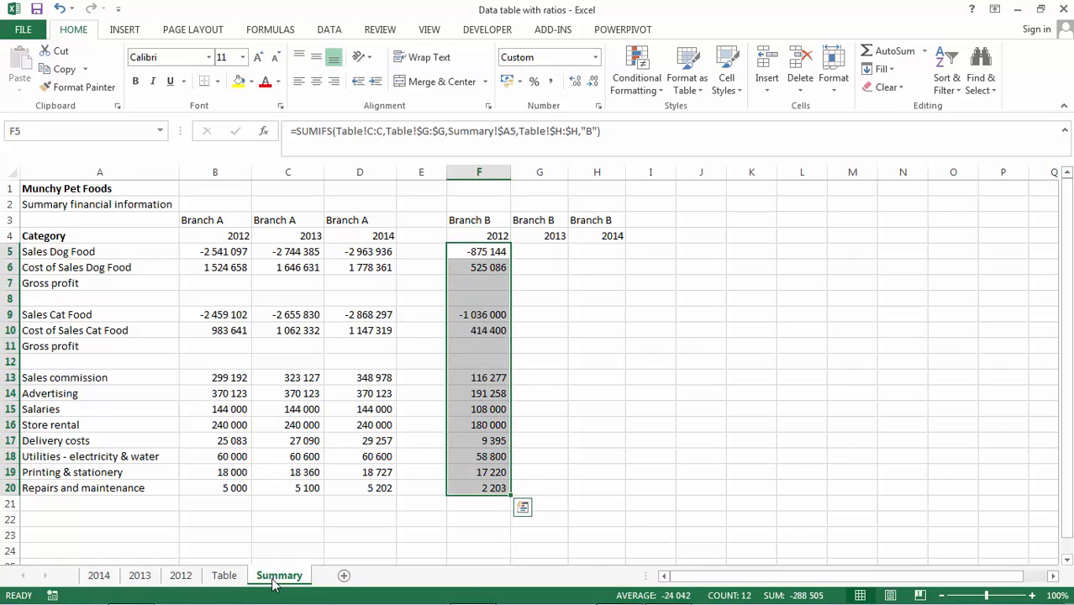
key(ctrl+c)
key(shift+Right)
key(shift+Right)
key(ctrl+v)
key(Escape)
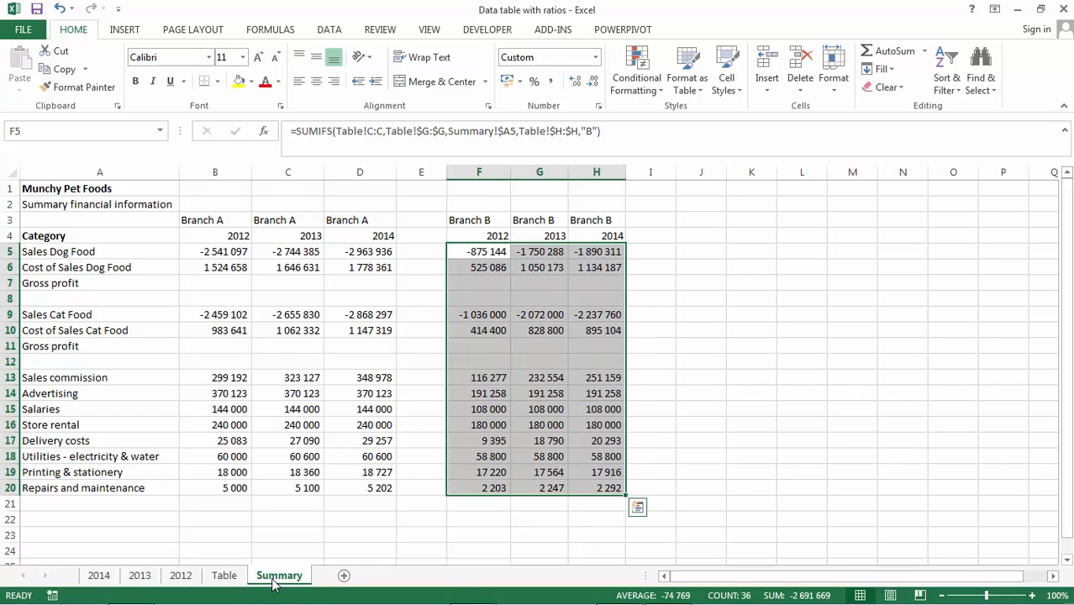